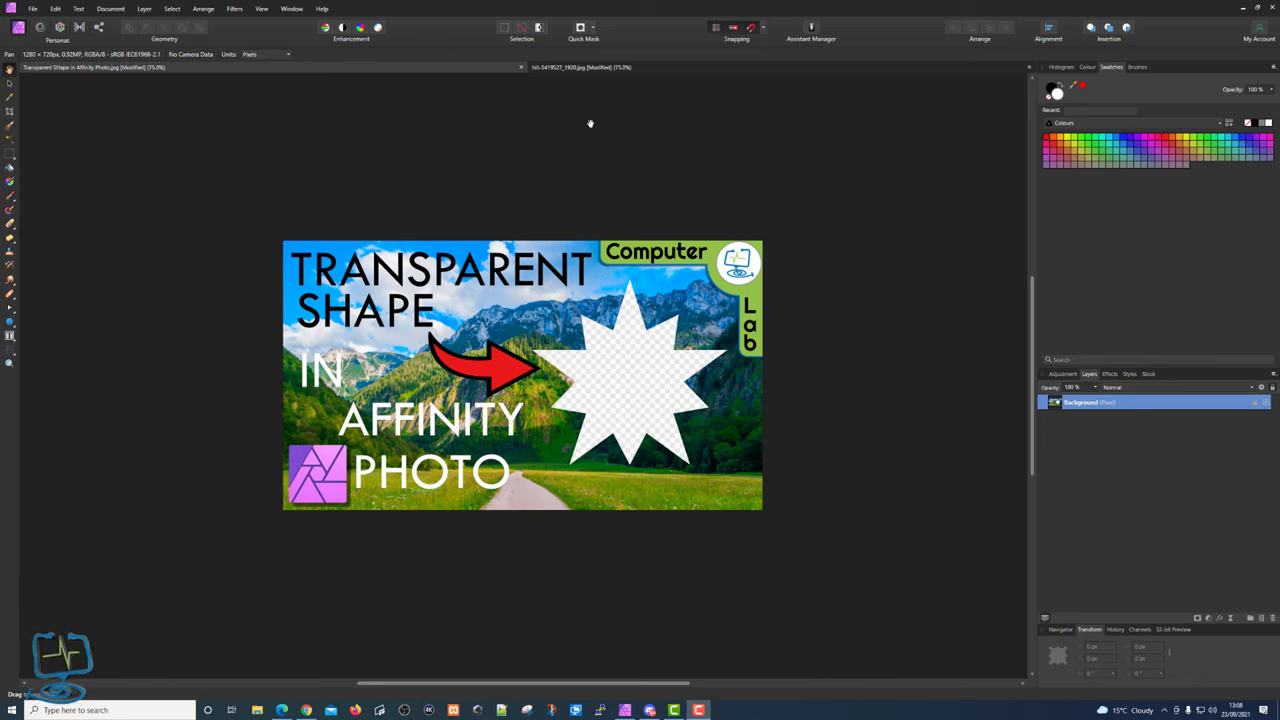
- Switch to the hill-5419527_1920.jpg tea-hill landscape photo document
click(702, 70)
- Select the landscape photo's Background layer with the Move Tool
click(755, 341)
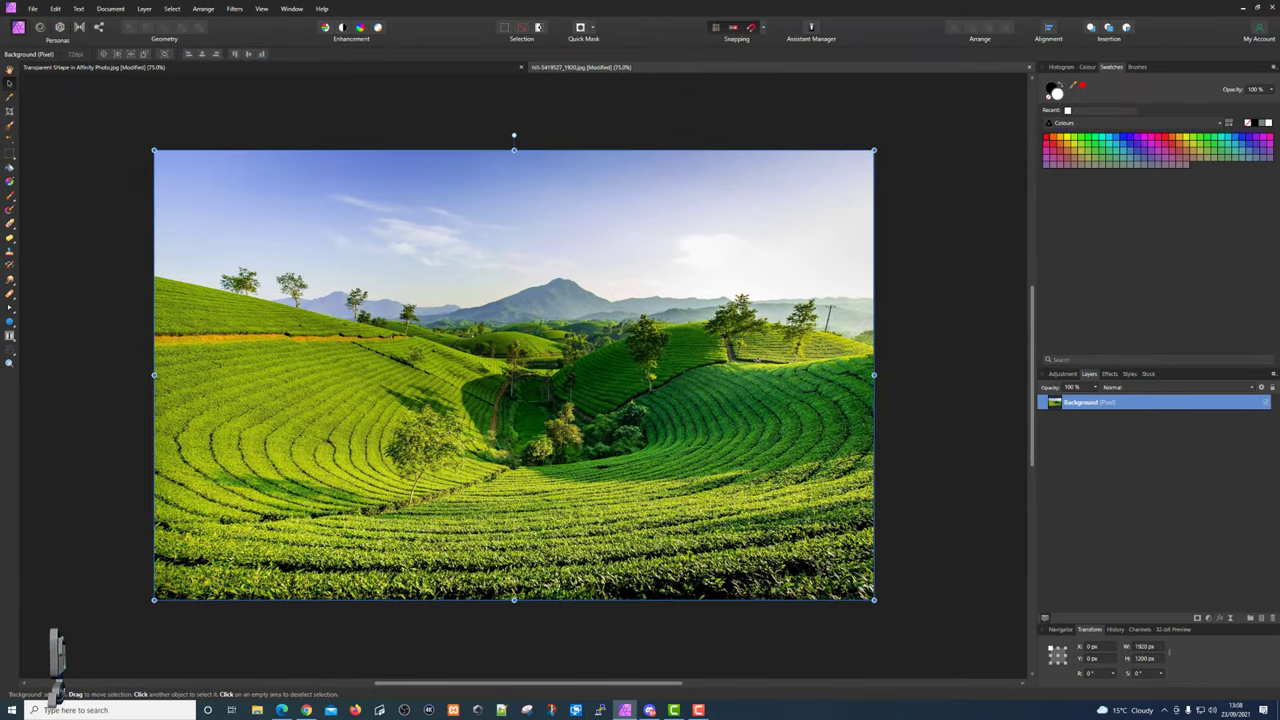
- Draw a white circle with the Ellipse Tool on the left hillside
click(11, 334)
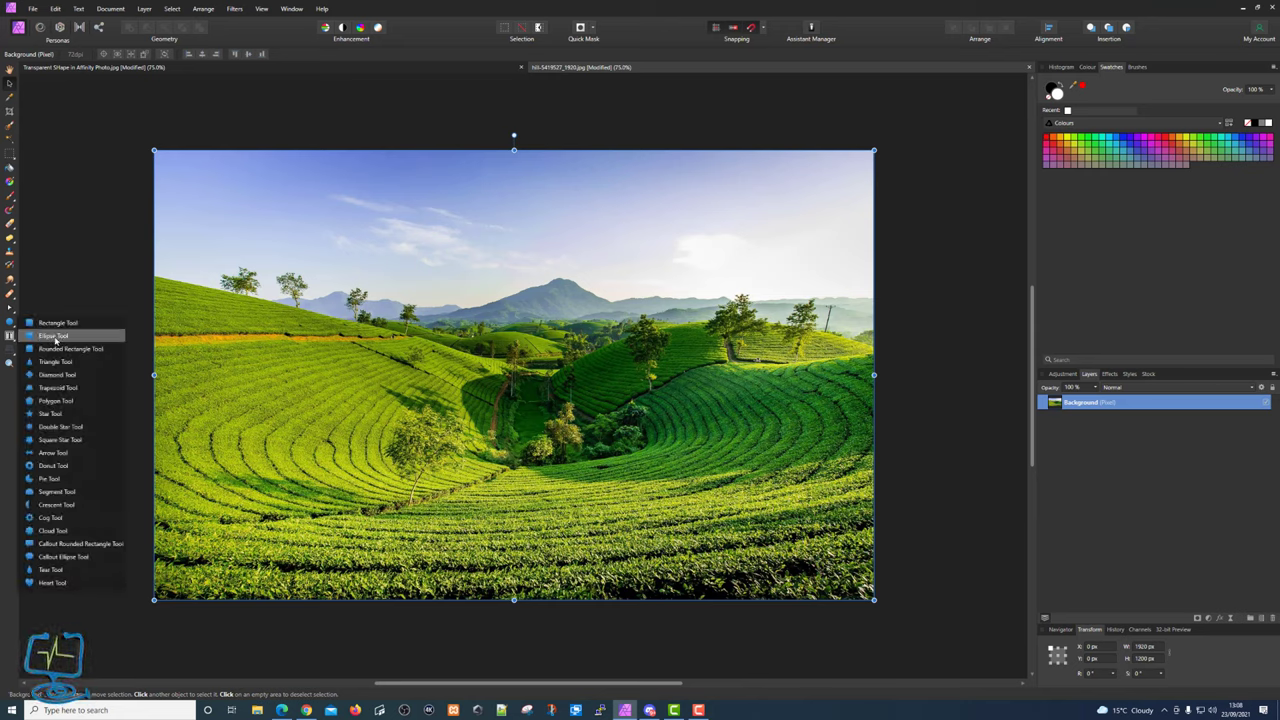
click(55, 339)
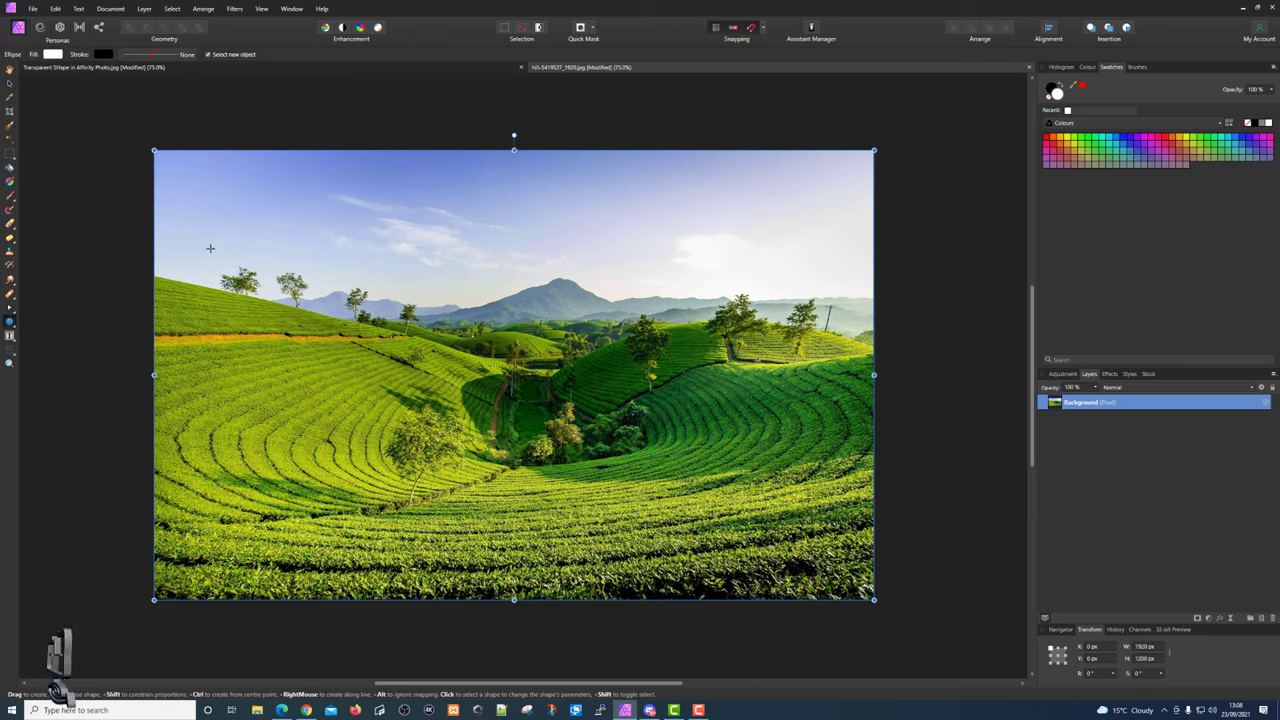
drag(210, 248, 244, 281)
click(10, 83)
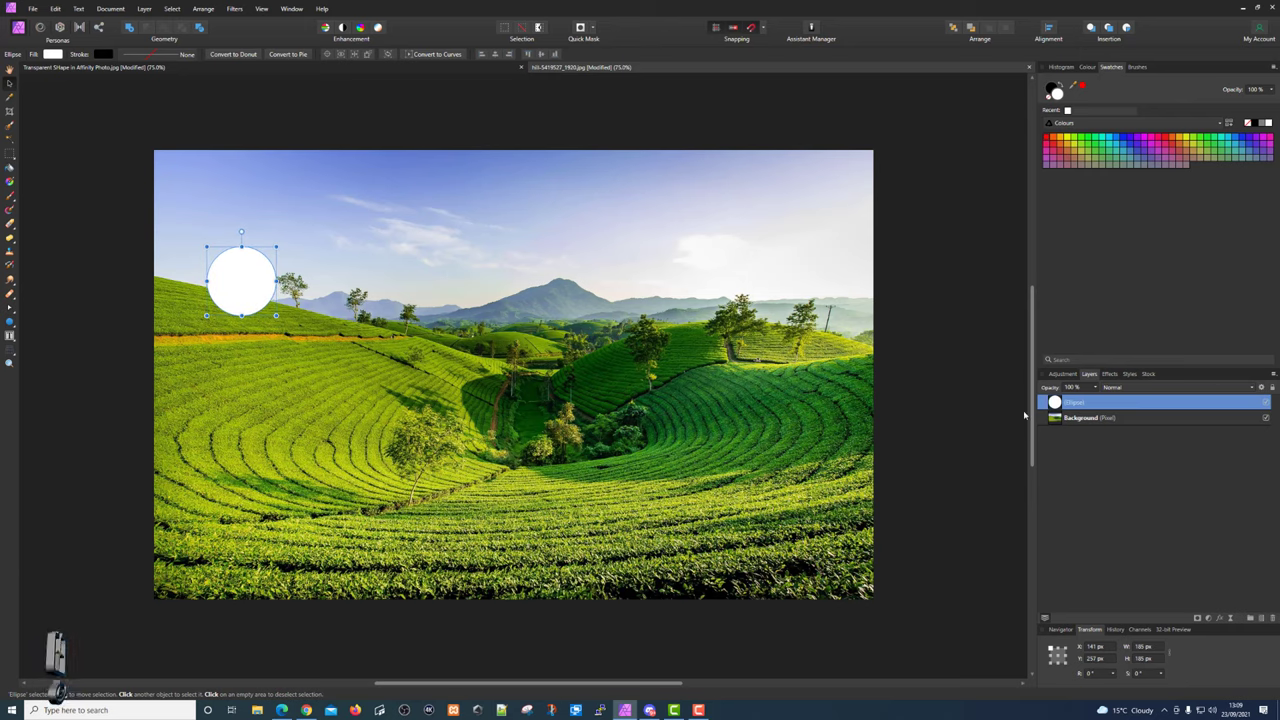
- Drop the circle to 55% opacity, shrink it around the lone tree, then restore 100%
drag(1095, 395, 1065, 400)
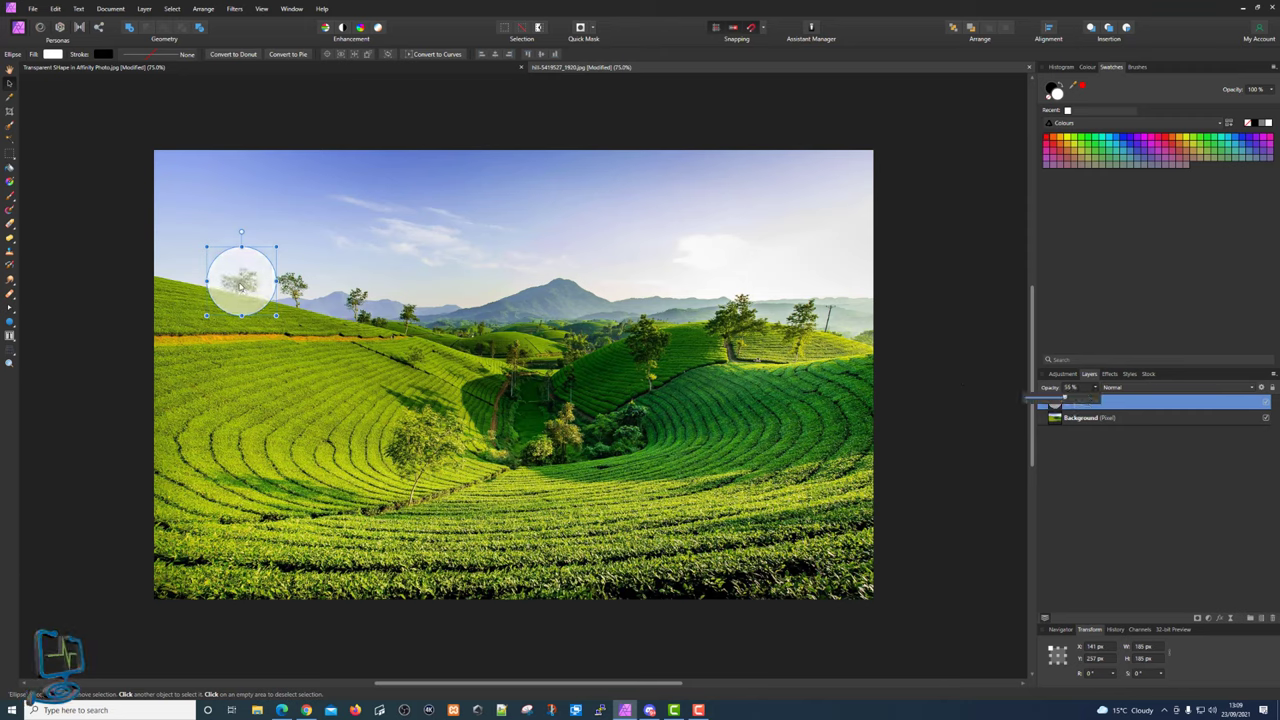
drag(241, 285, 237, 291)
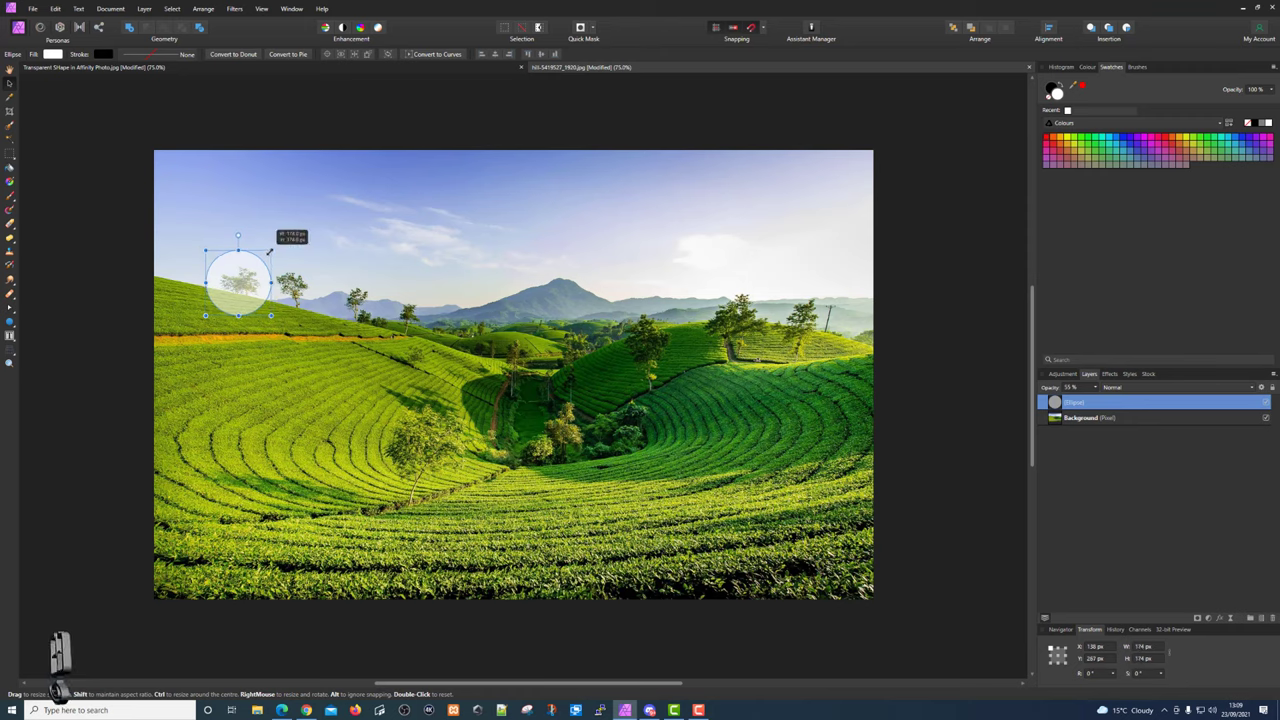
drag(280, 252, 243, 284)
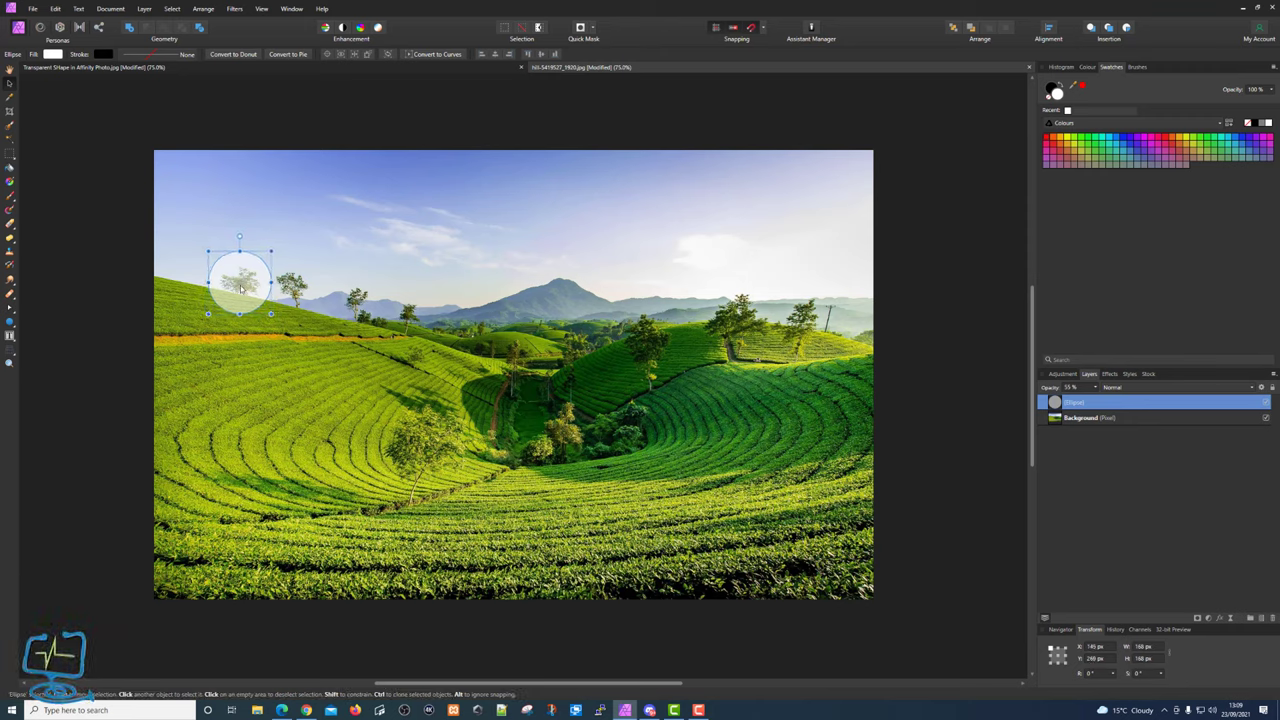
click(1096, 387)
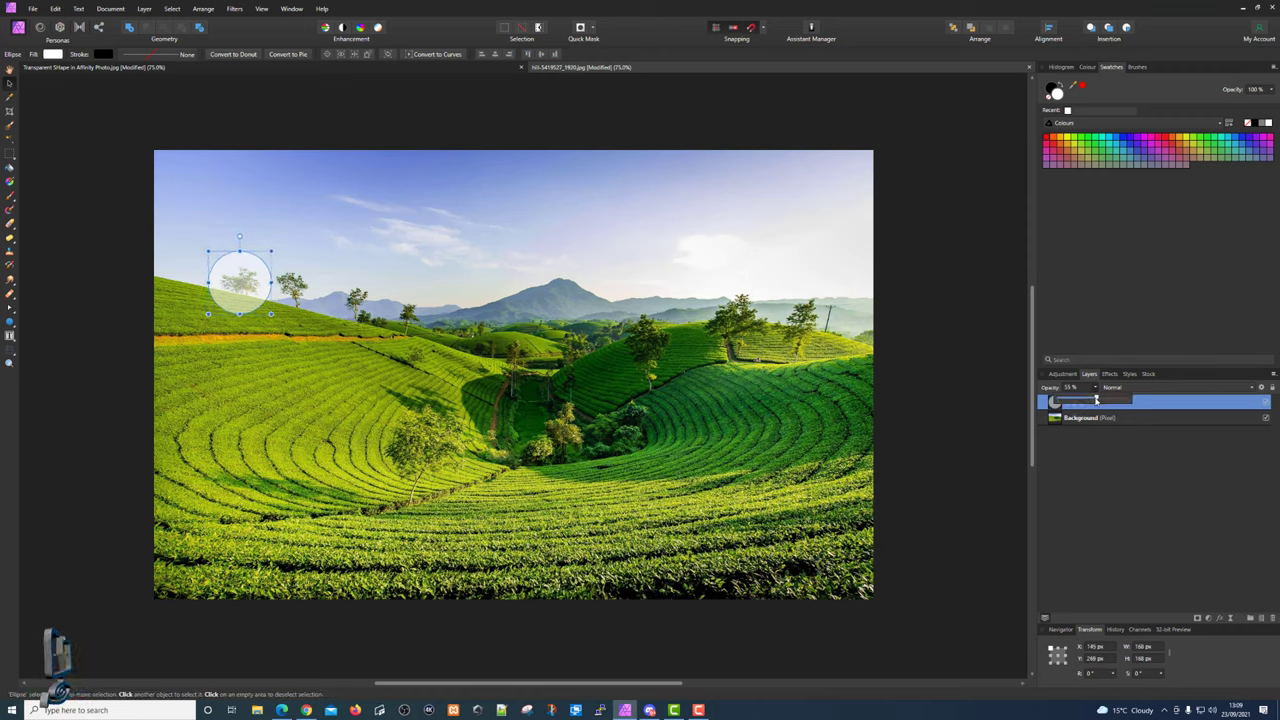
drag(1096, 400, 1139, 401)
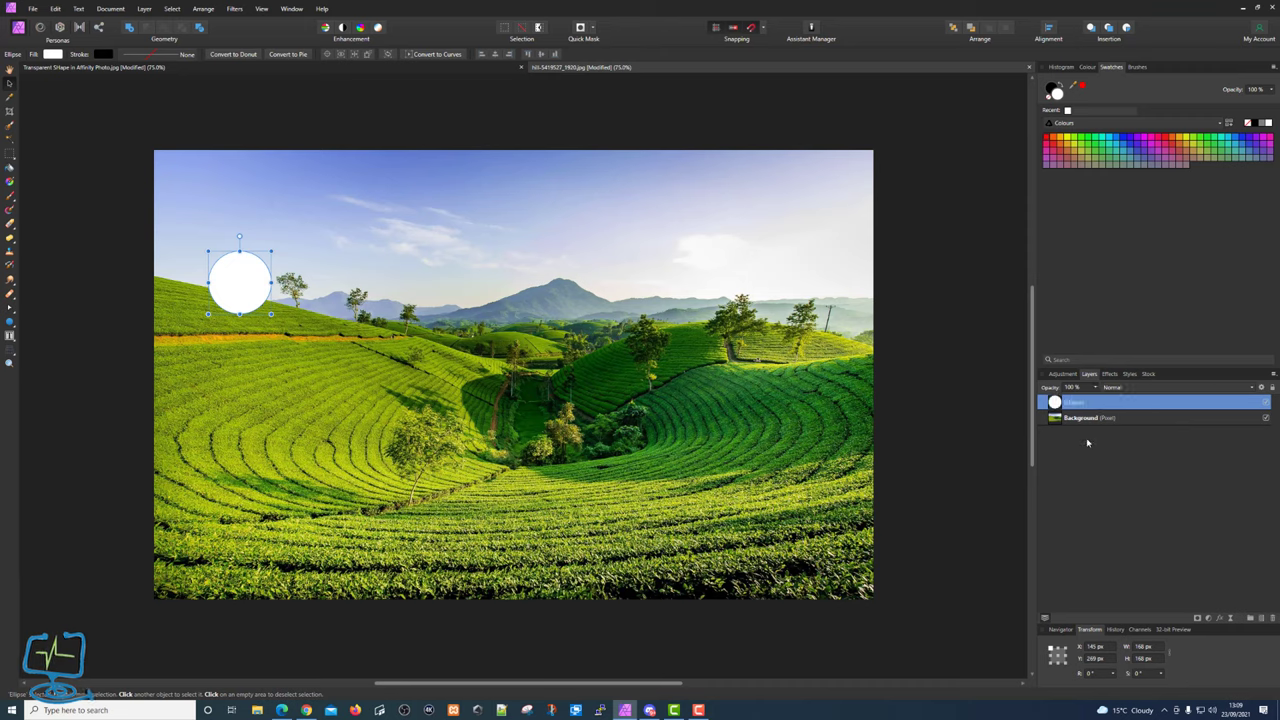
click(1089, 442)
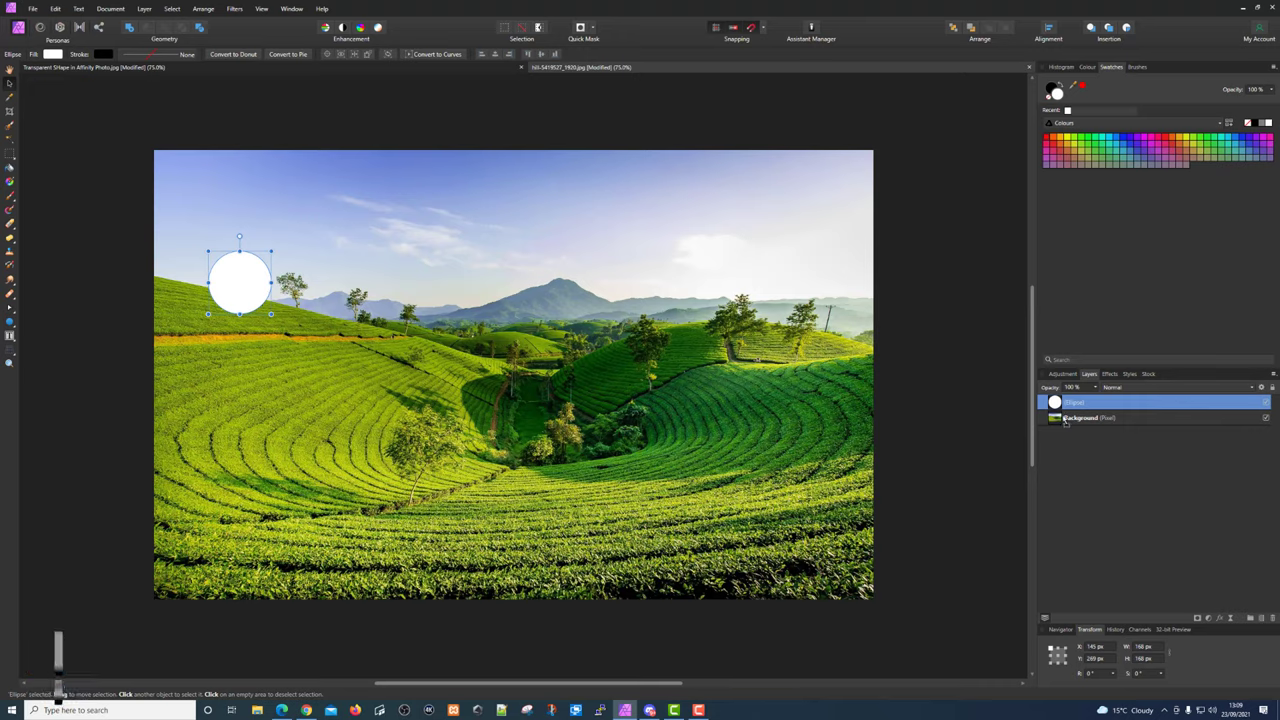
- Nest the Ellipse layer into the Background thumbnail as a mask, leaving a round tree view
mouse_move(1064, 420)
mouse_down()
mouse_move(1080, 422)
mouse_move(1058, 402)
mouse_move(1089, 429)
mouse_move(1075, 429)
mouse_move(1098, 430)
mouse_move(1060, 420)
mouse_up()
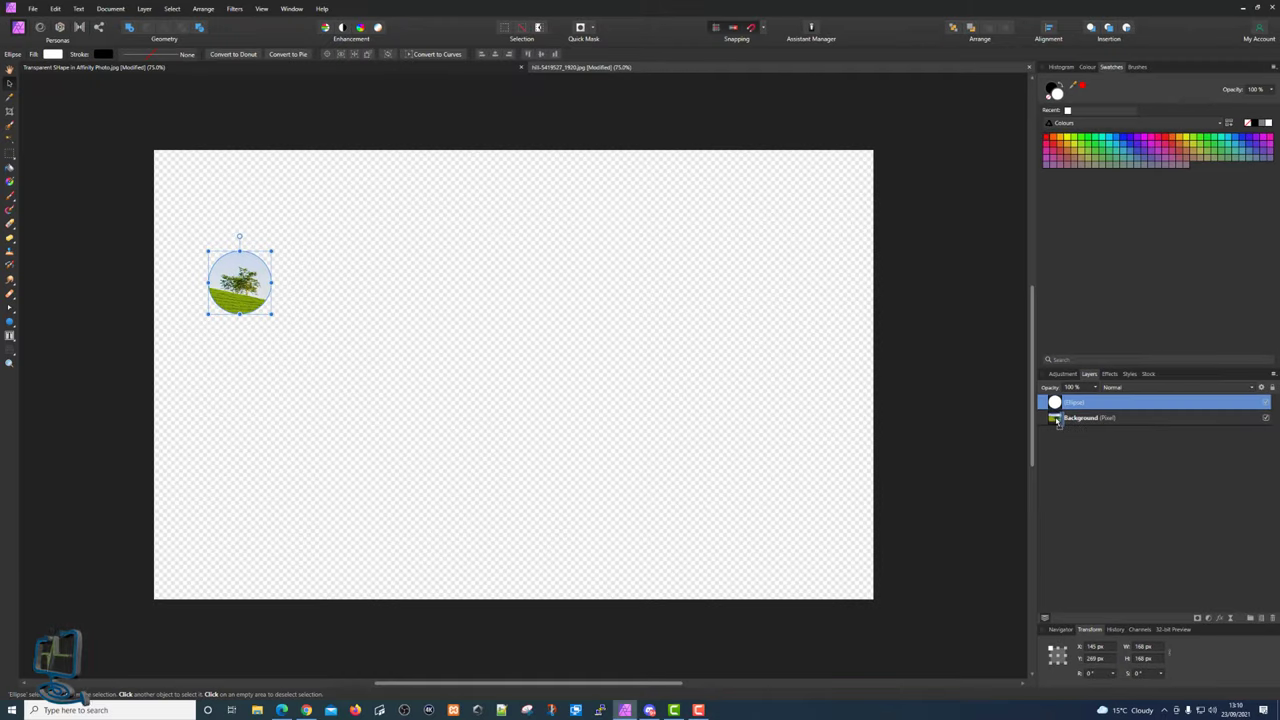
drag(1058, 421, 1058, 422)
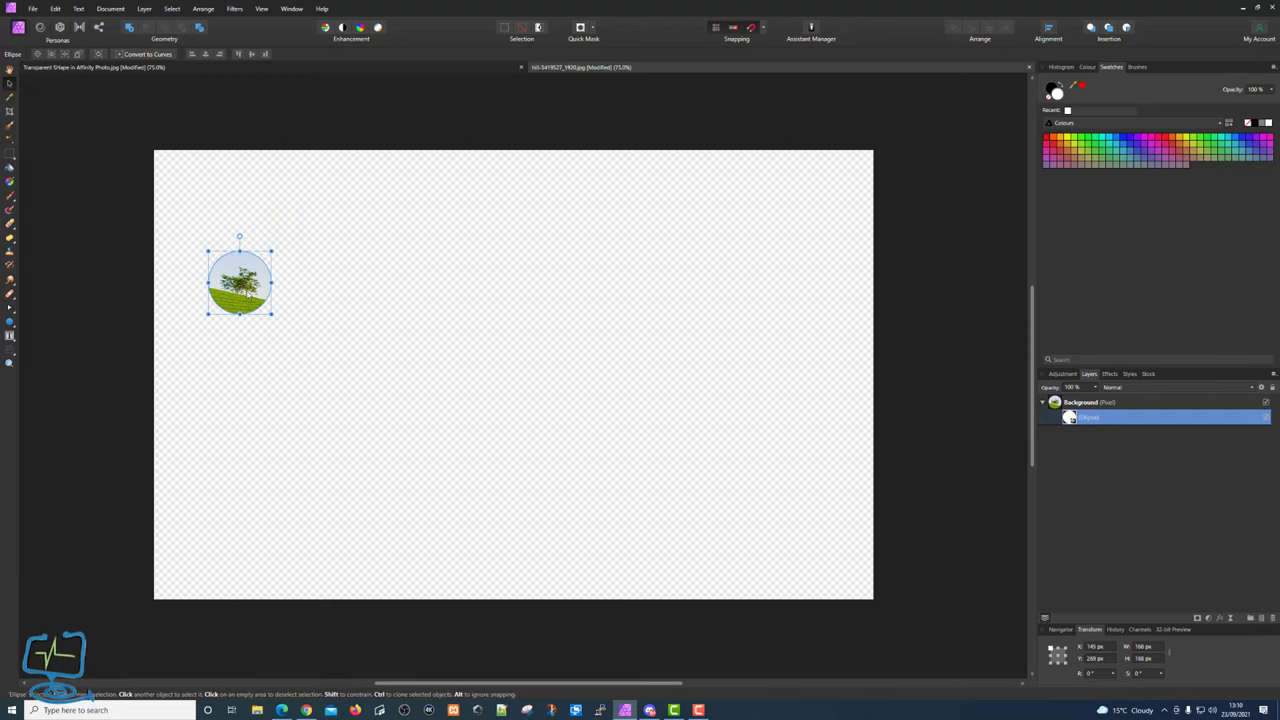
mouse_move(250, 293)
mouse_down()
mouse_move(230, 300)
mouse_move(456, 303)
mouse_move(234, 320)
mouse_move(229, 287)
mouse_move(246, 284)
mouse_up()
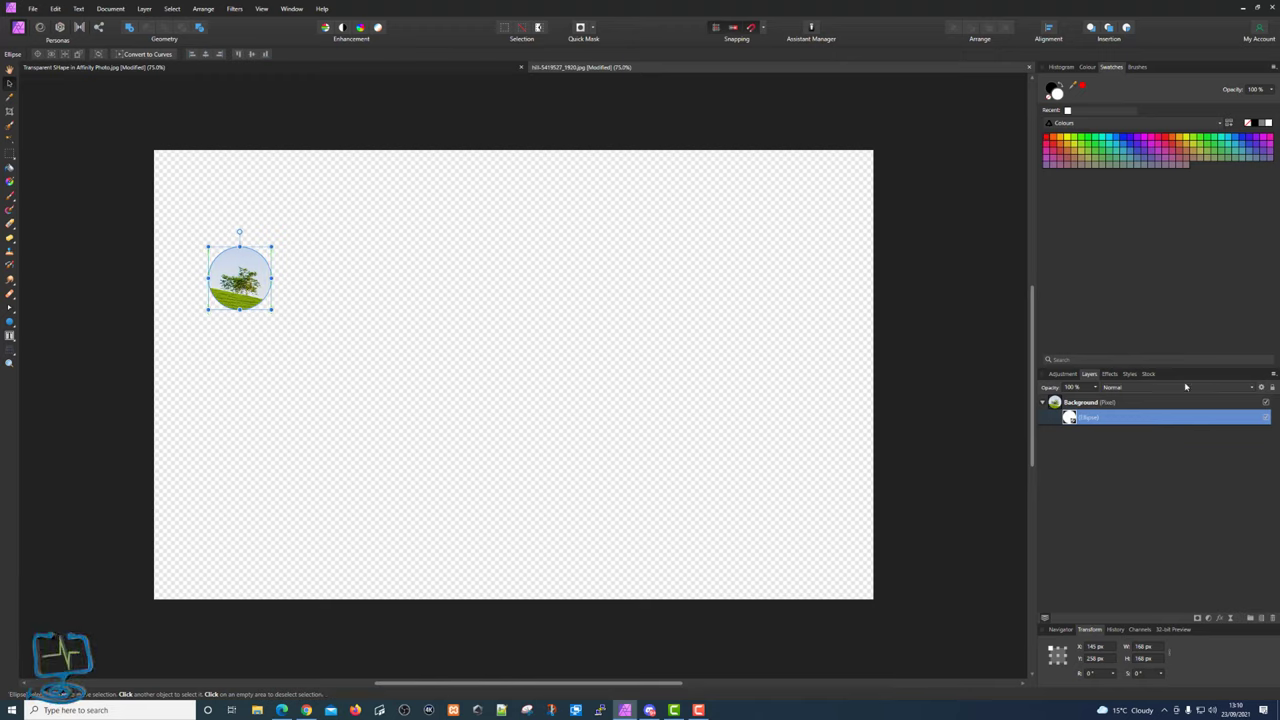
double_click(1104, 416)
- Pull the Ellipse layer out of Background so the 168 × 168 px circle sits above it
click(1119, 404)
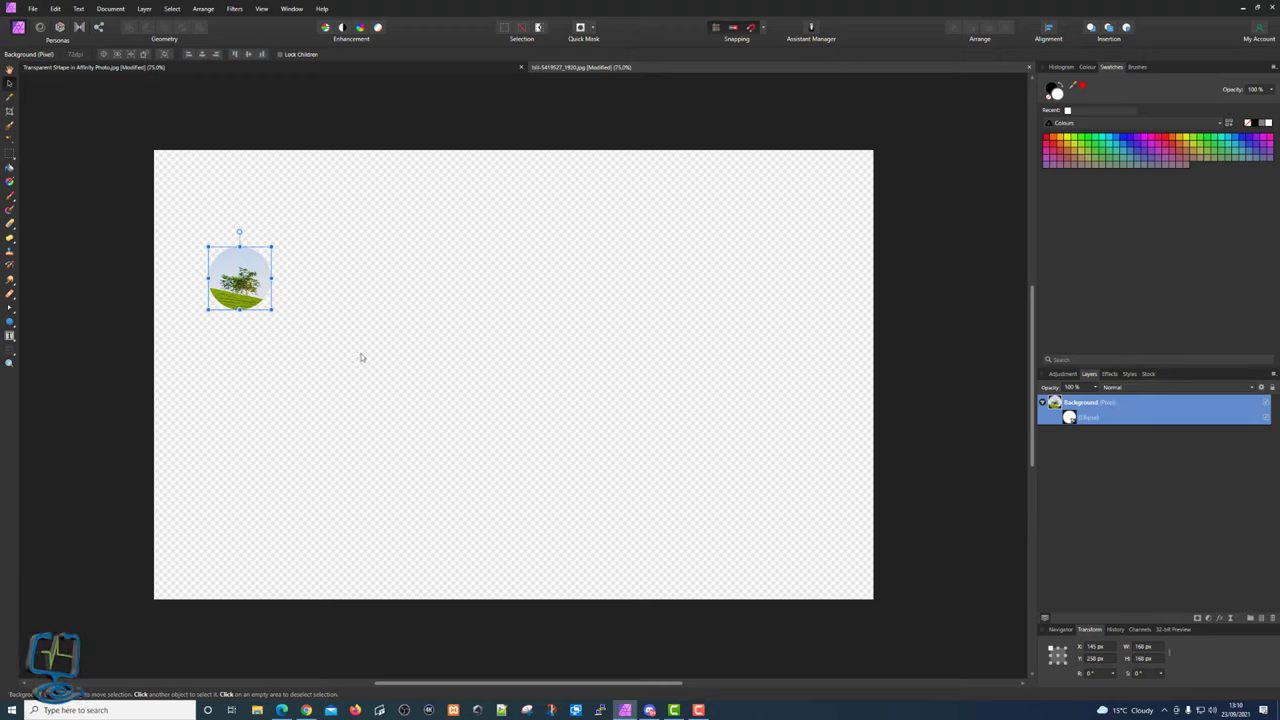
mouse_move(247, 290)
mouse_down()
mouse_move(311, 314)
mouse_move(216, 276)
mouse_move(253, 316)
mouse_move(587, 376)
mouse_move(261, 279)
mouse_move(357, 329)
mouse_move(283, 322)
mouse_move(291, 269)
mouse_move(251, 269)
mouse_move(294, 278)
mouse_move(240, 285)
mouse_up()
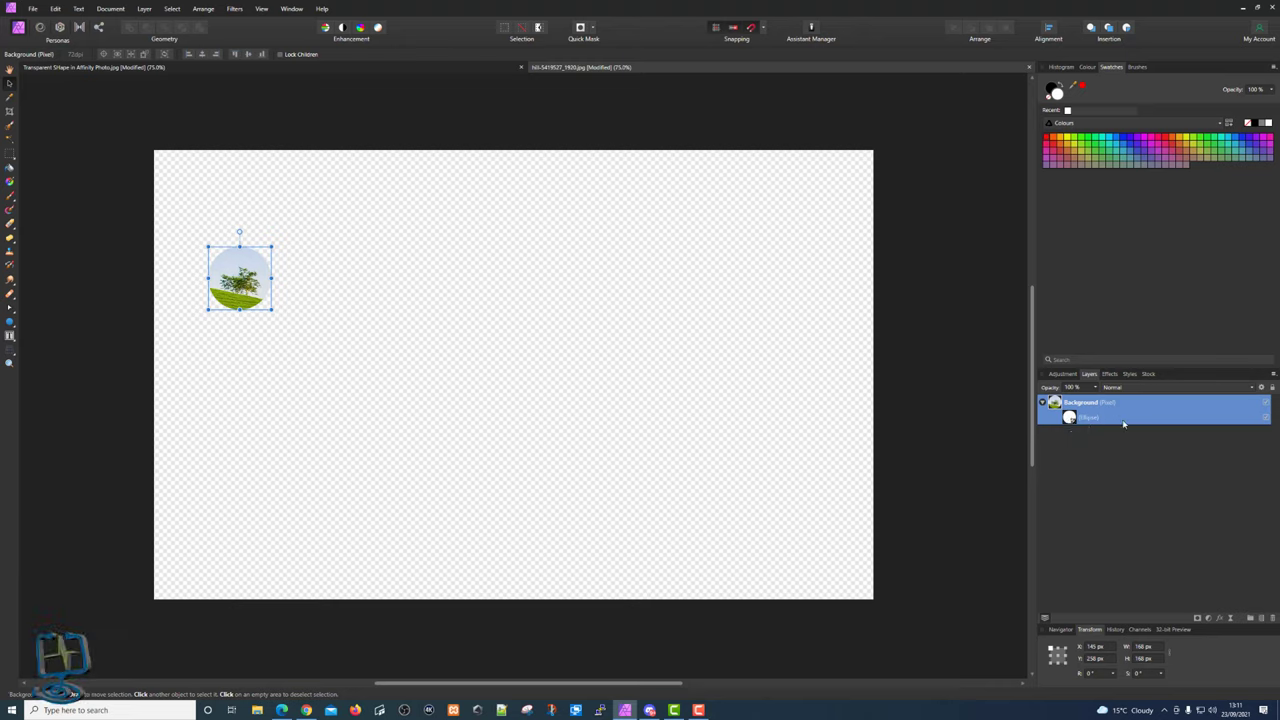
drag(1168, 417, 1071, 414)
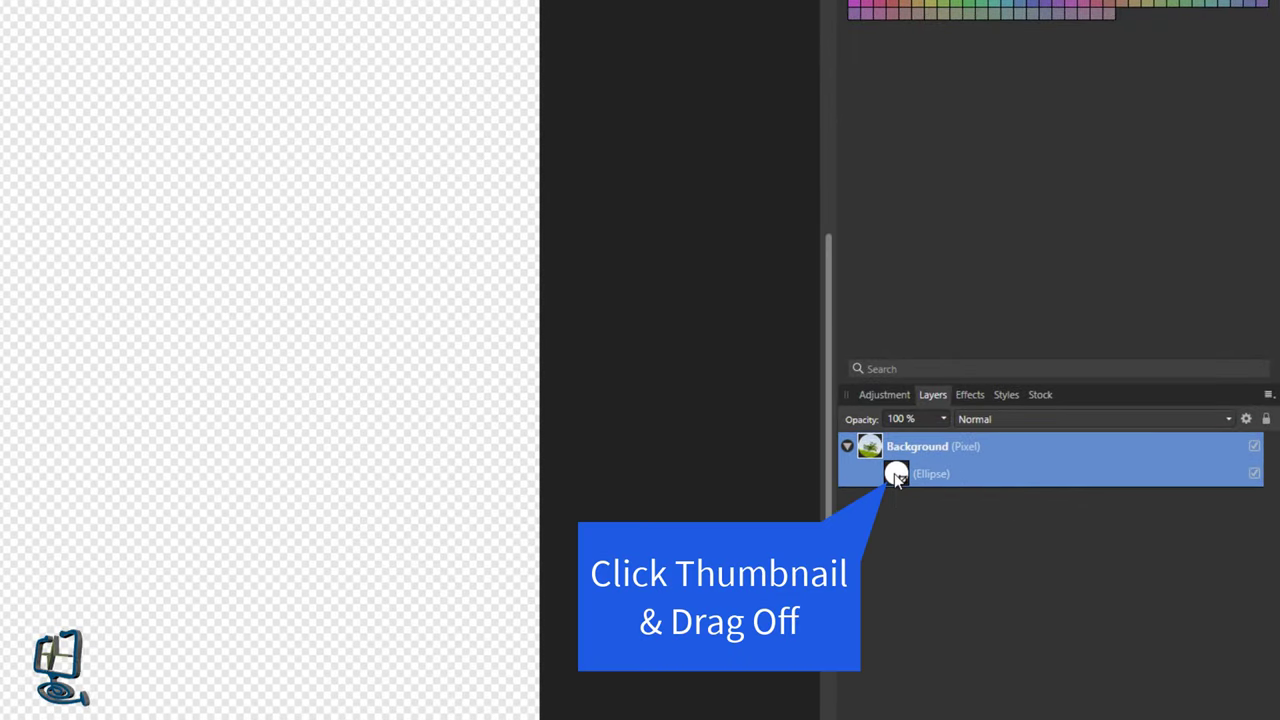
click(896, 475)
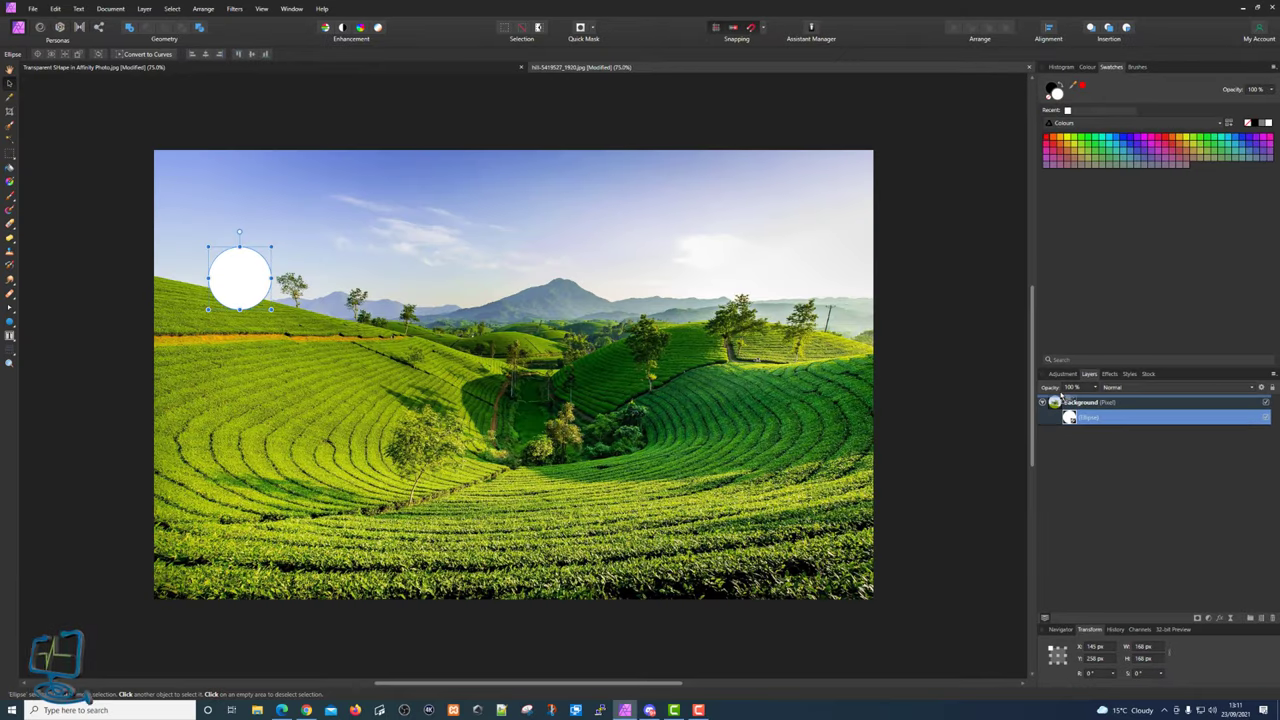
drag(1060, 396, 1056, 400)
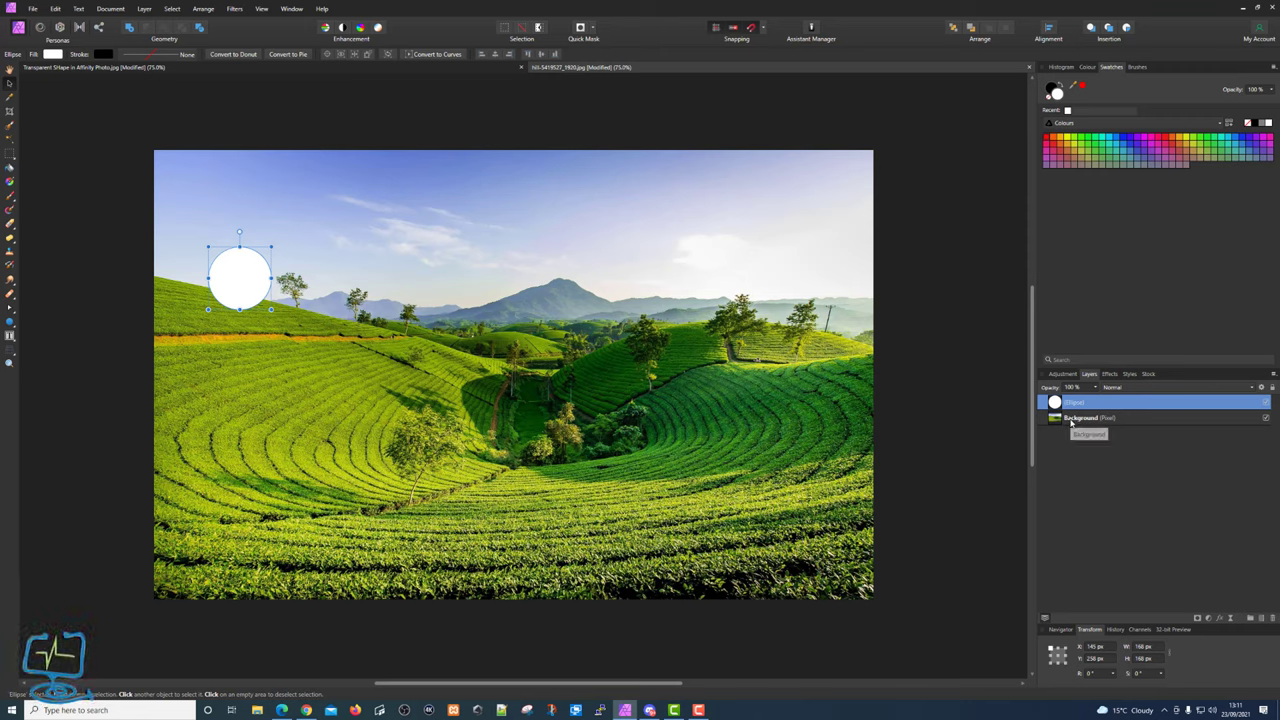
- Nest the Background layer inside the Ellipse layer to clip the photo to the circle
click(1070, 420)
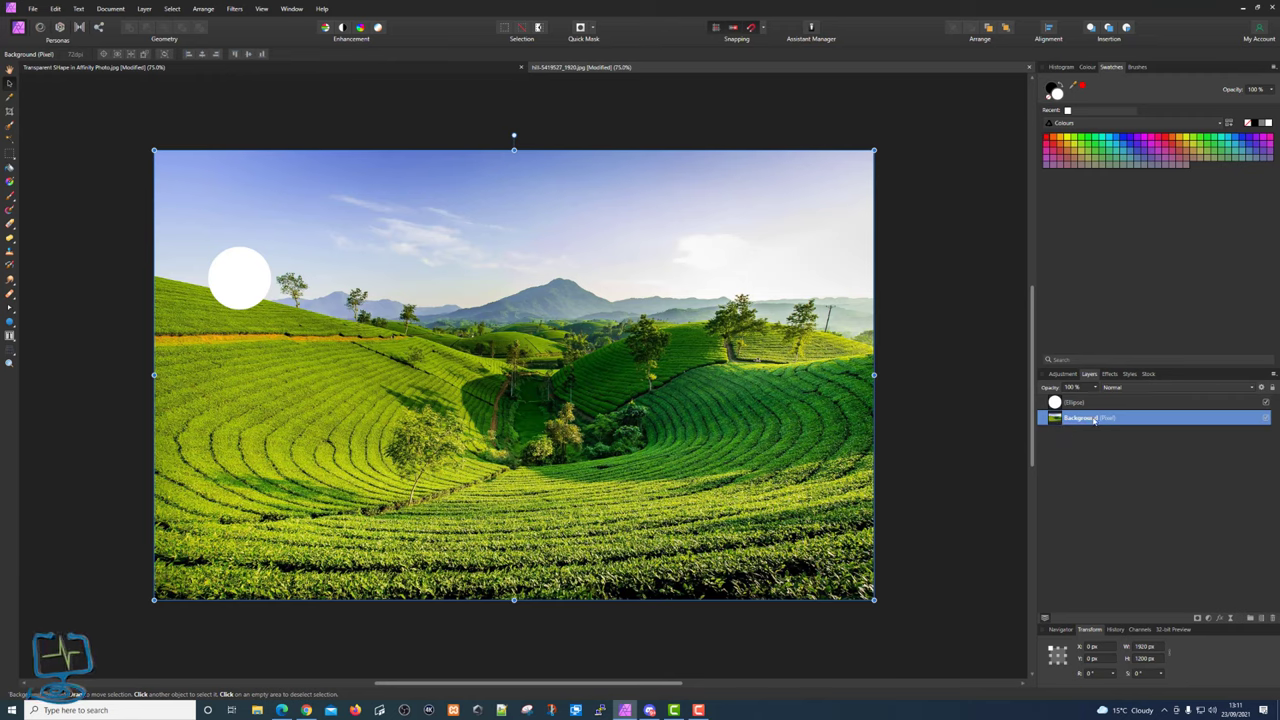
click(1060, 402)
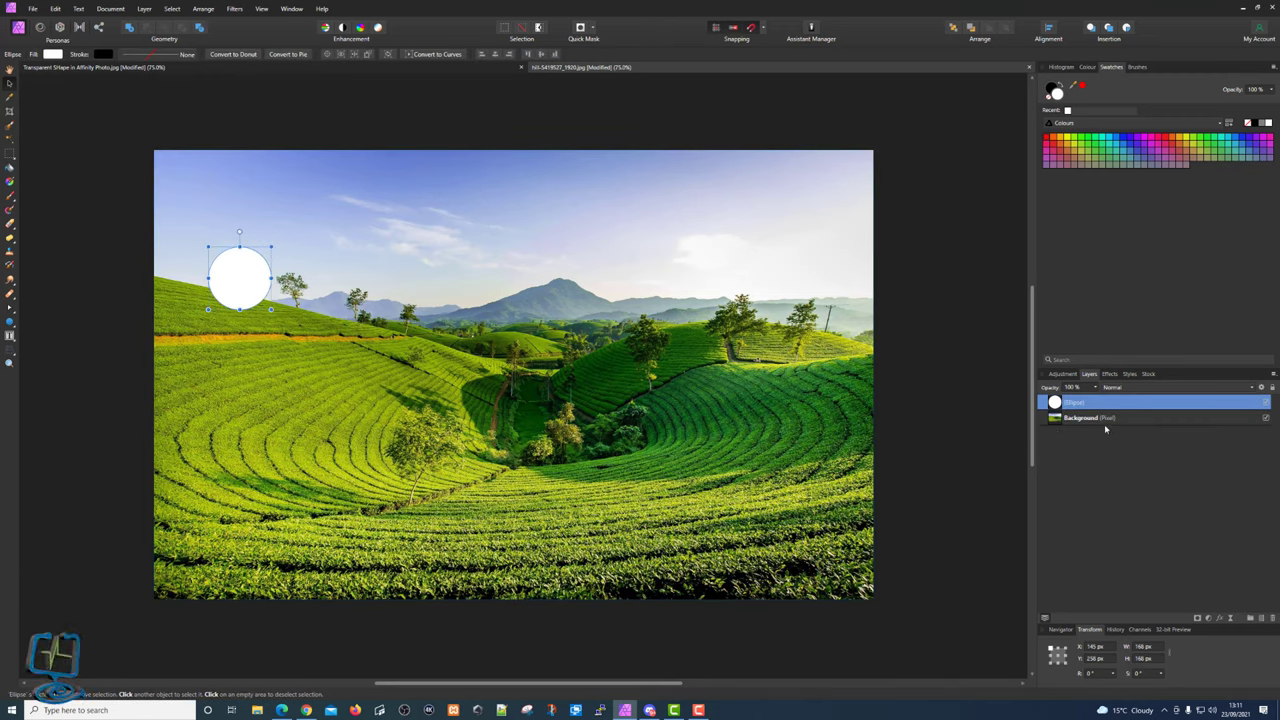
click(1090, 419)
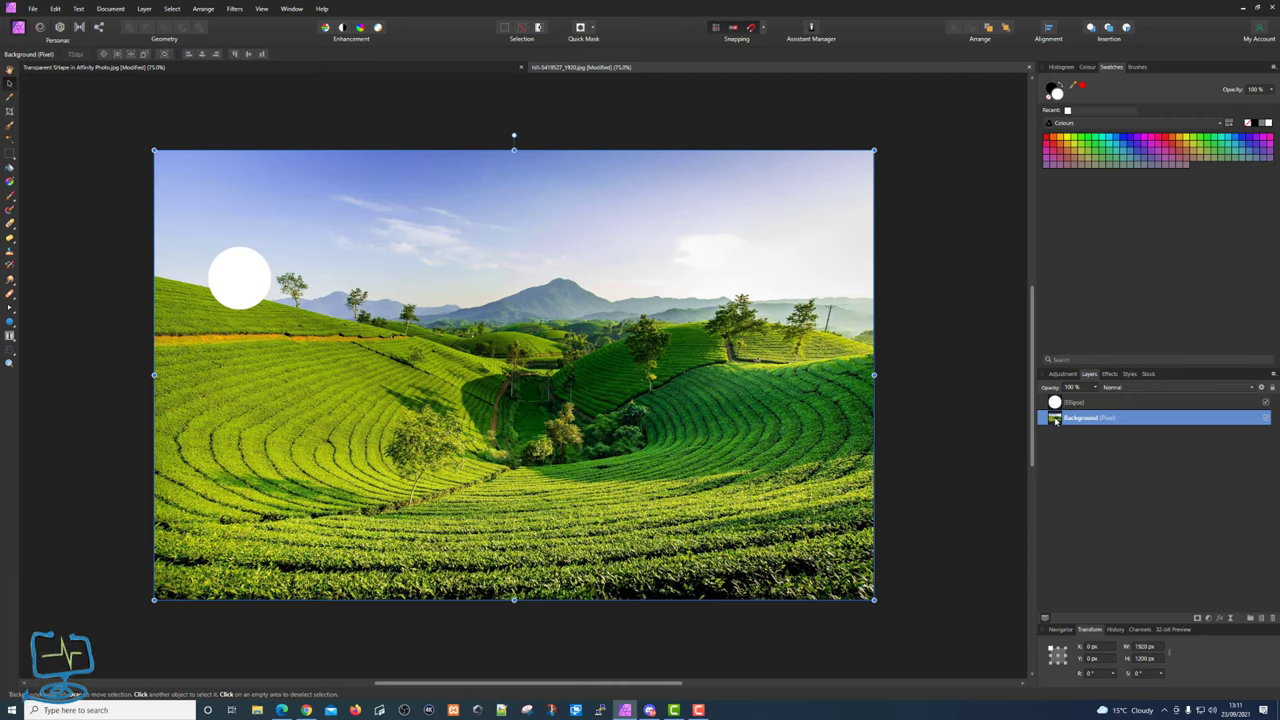
drag(1056, 417, 1078, 412)
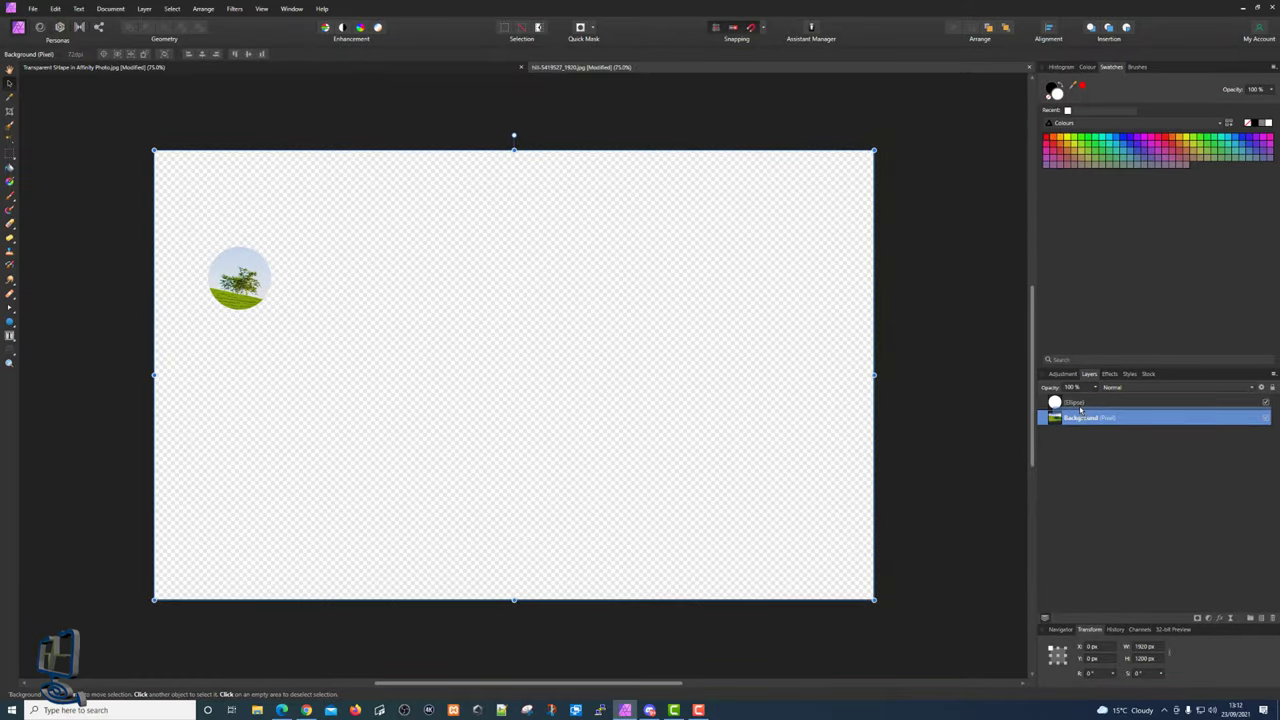
drag(1080, 409, 1080, 410)
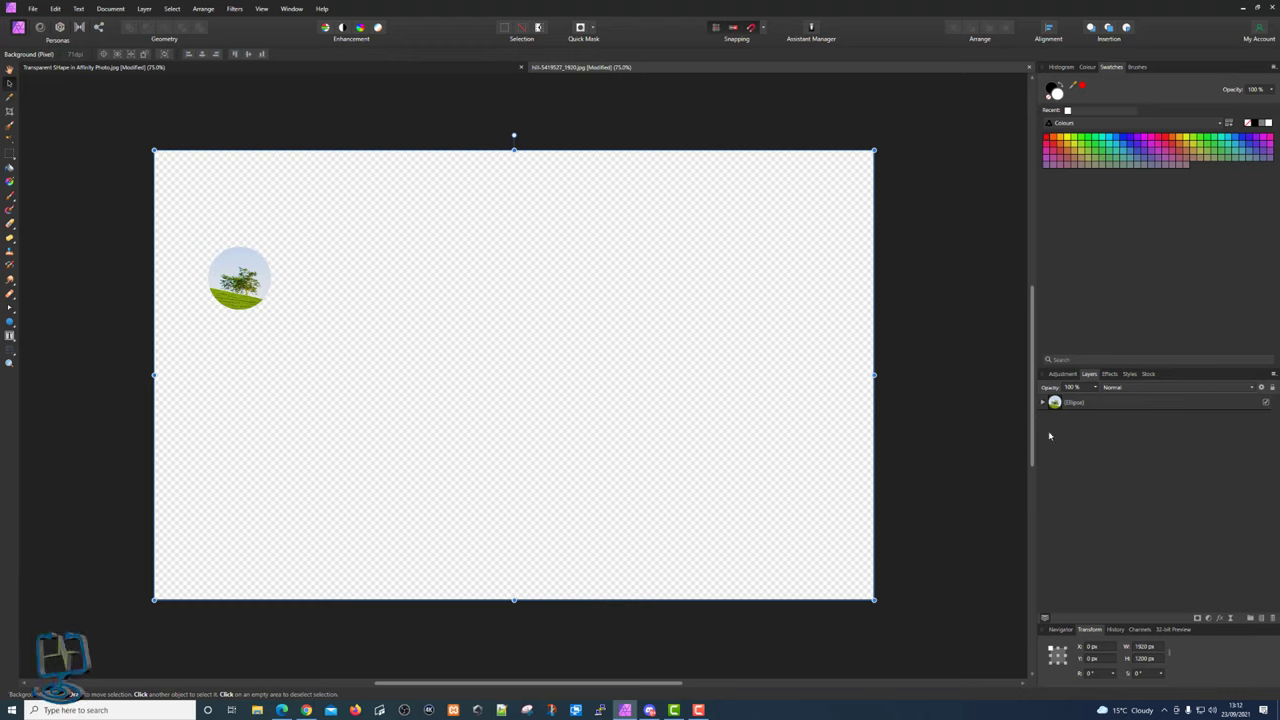
click(1043, 403)
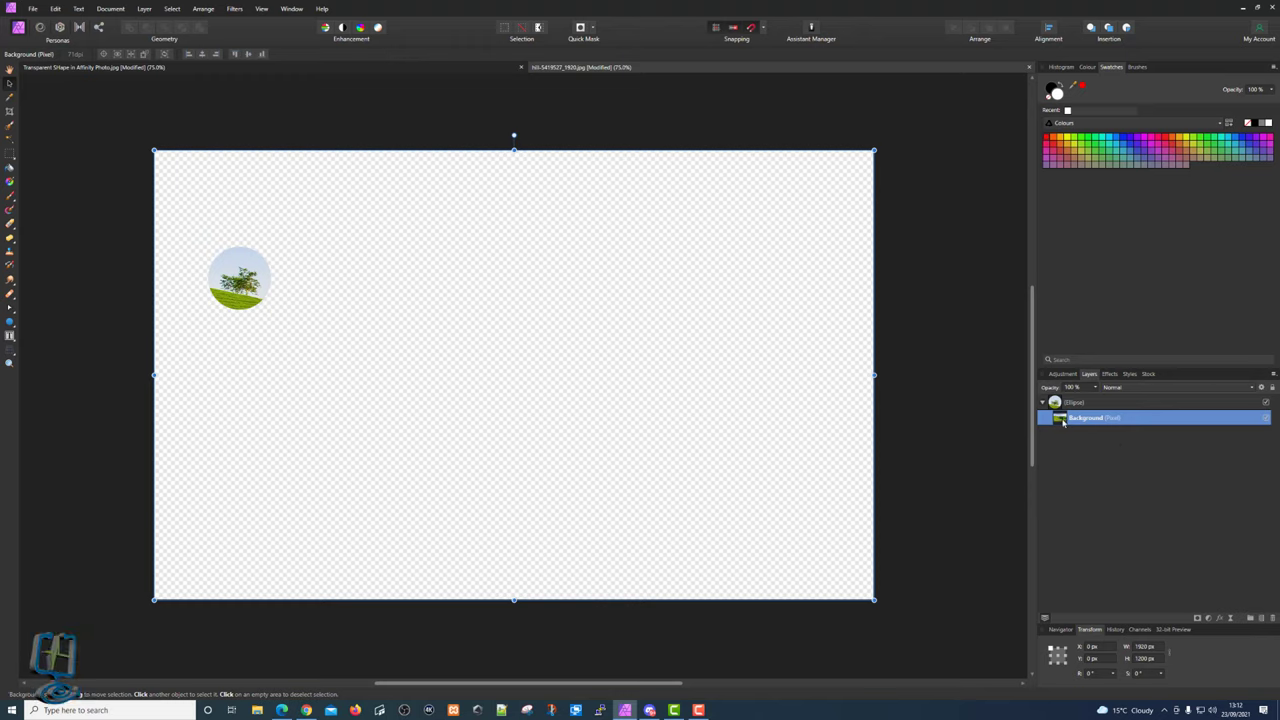
mouse_move(252, 287)
mouse_down()
mouse_move(272, 292)
mouse_move(220, 285)
mouse_move(265, 283)
mouse_move(250, 286)
mouse_up()
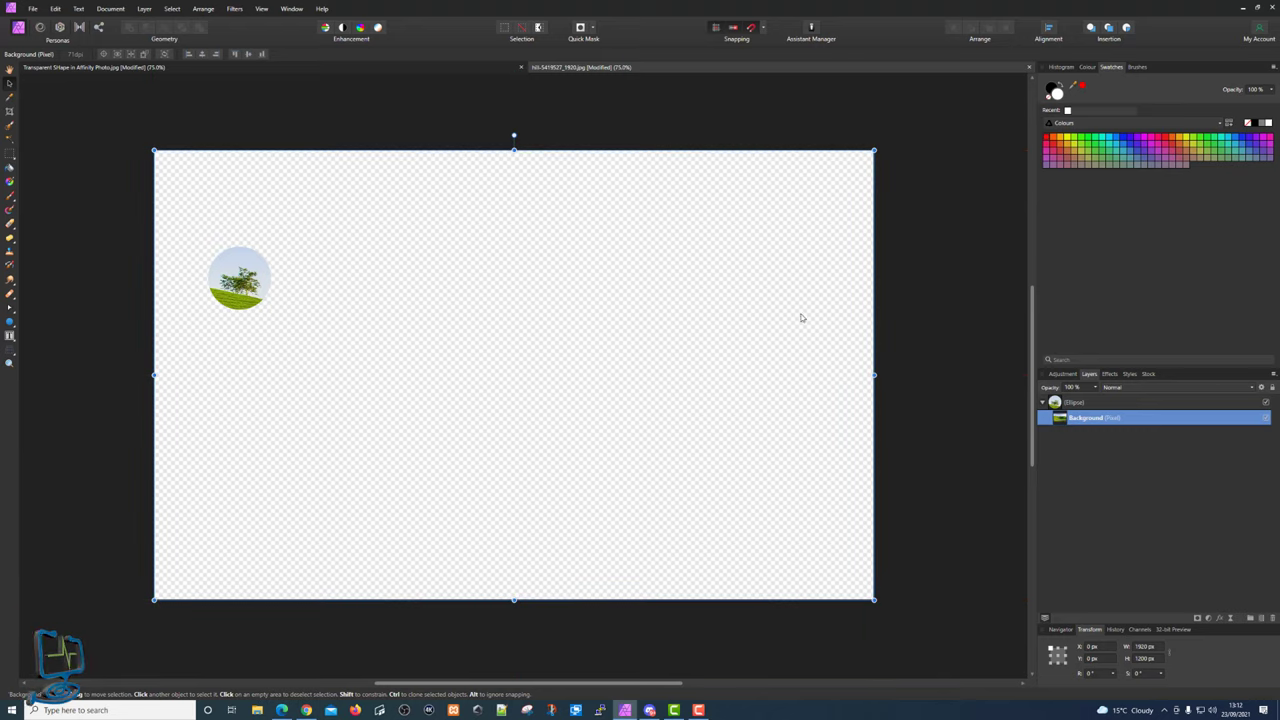
click(1100, 404)
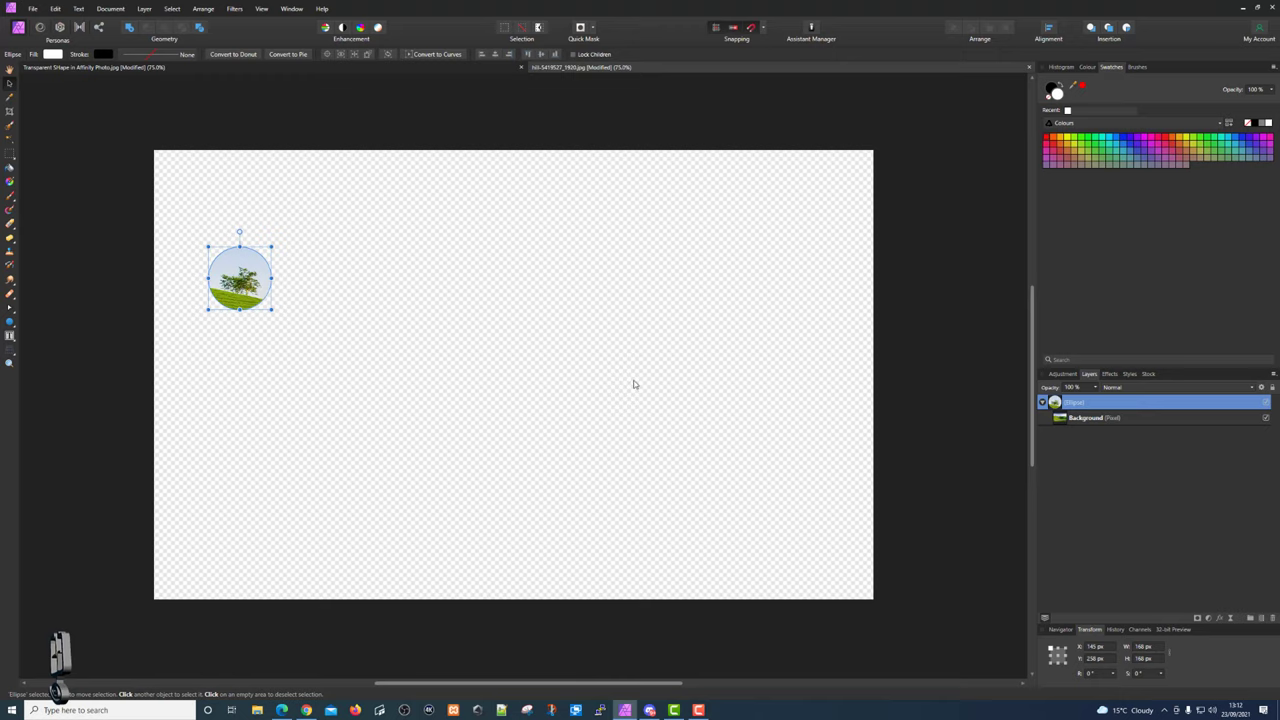
drag(219, 287, 276, 306)
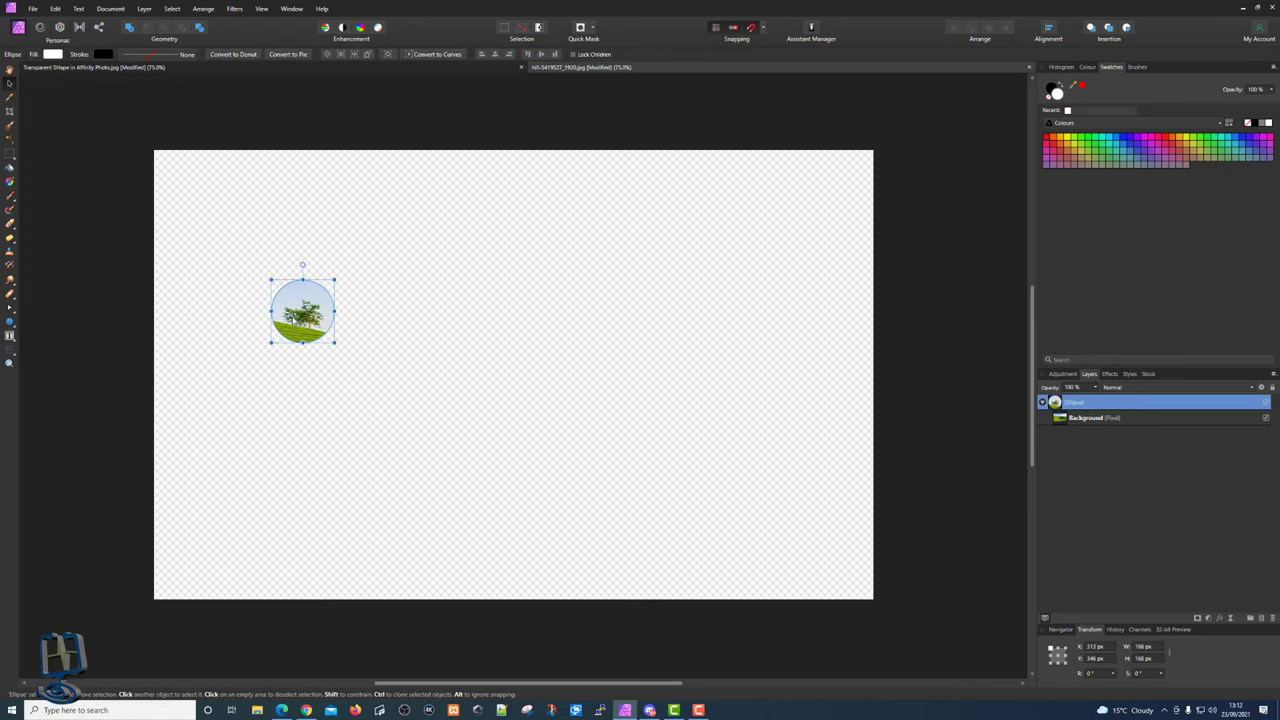
key(ctrl+z)
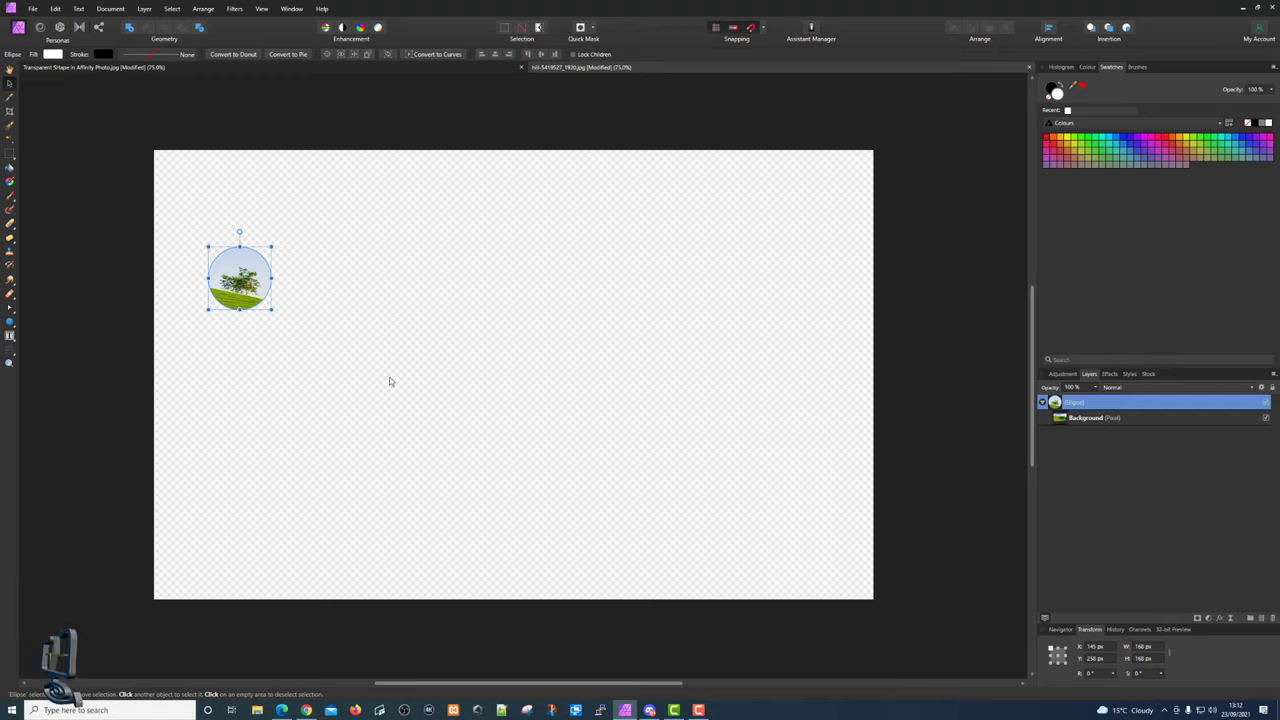
click(357, 375)
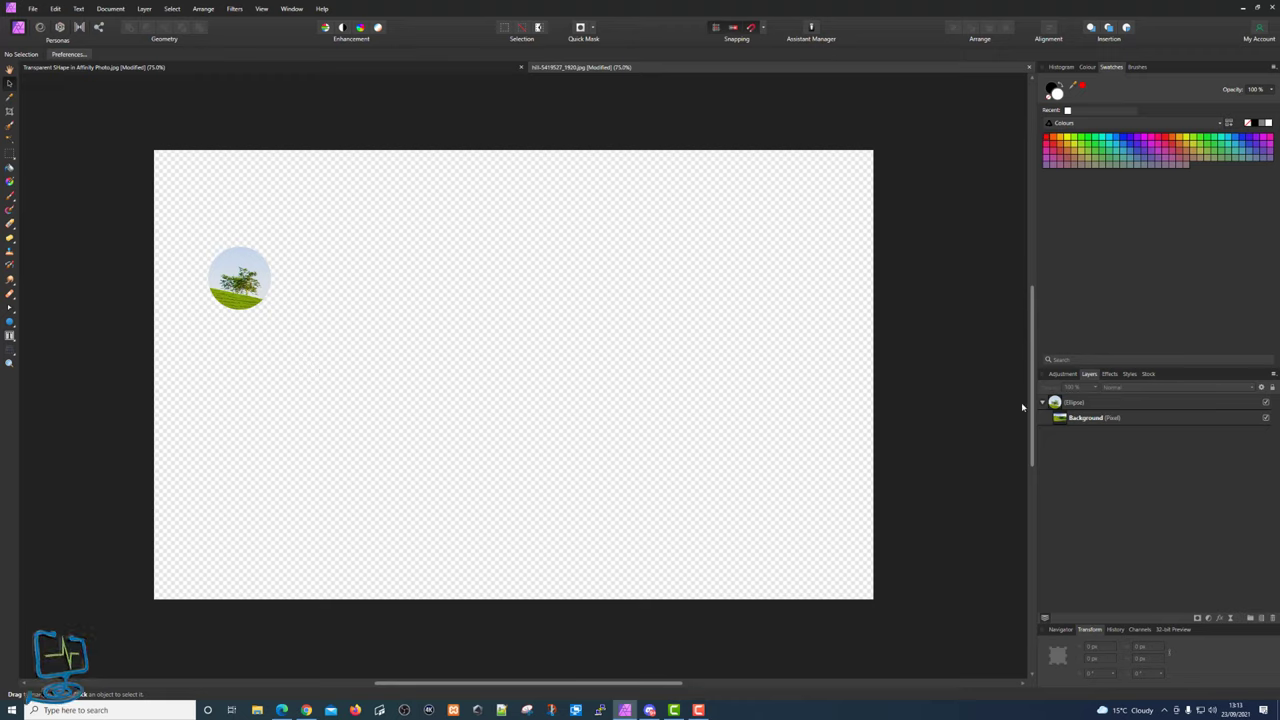
click(1107, 403)
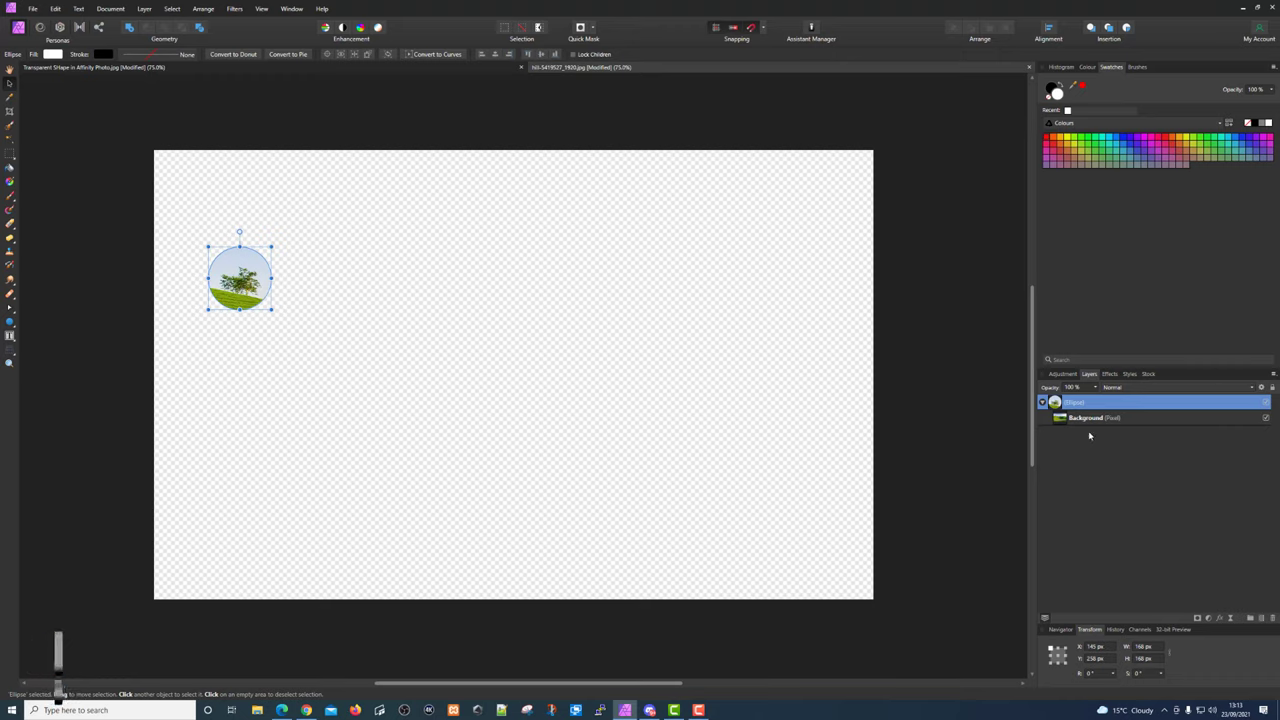
- Set up a PNG export with area Selection Only at 168 × 168 px
click(33, 8)
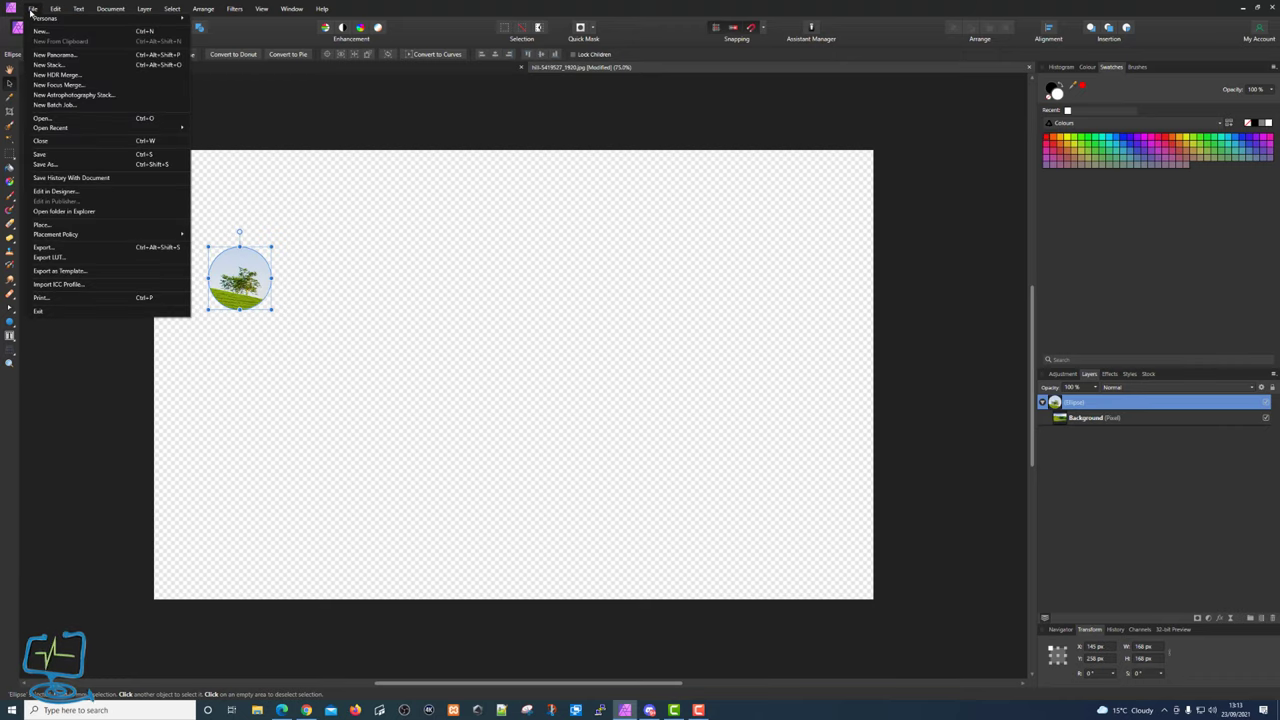
click(65, 249)
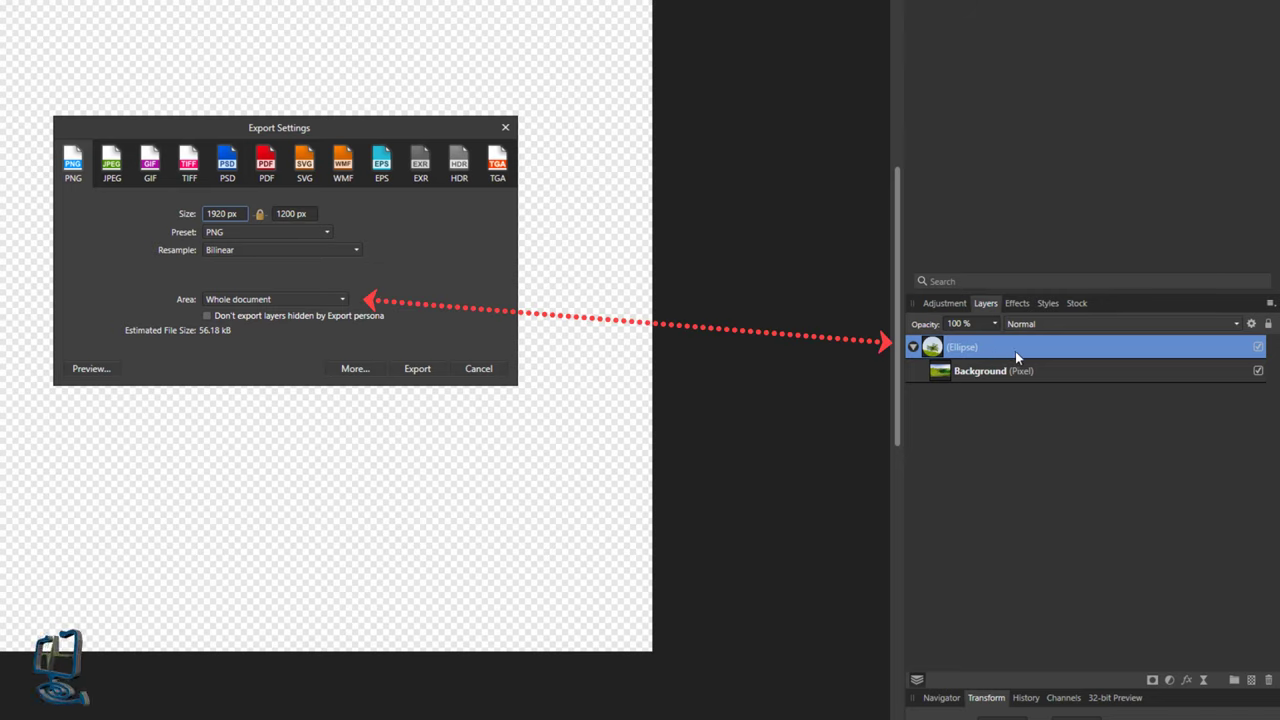
click(234, 299)
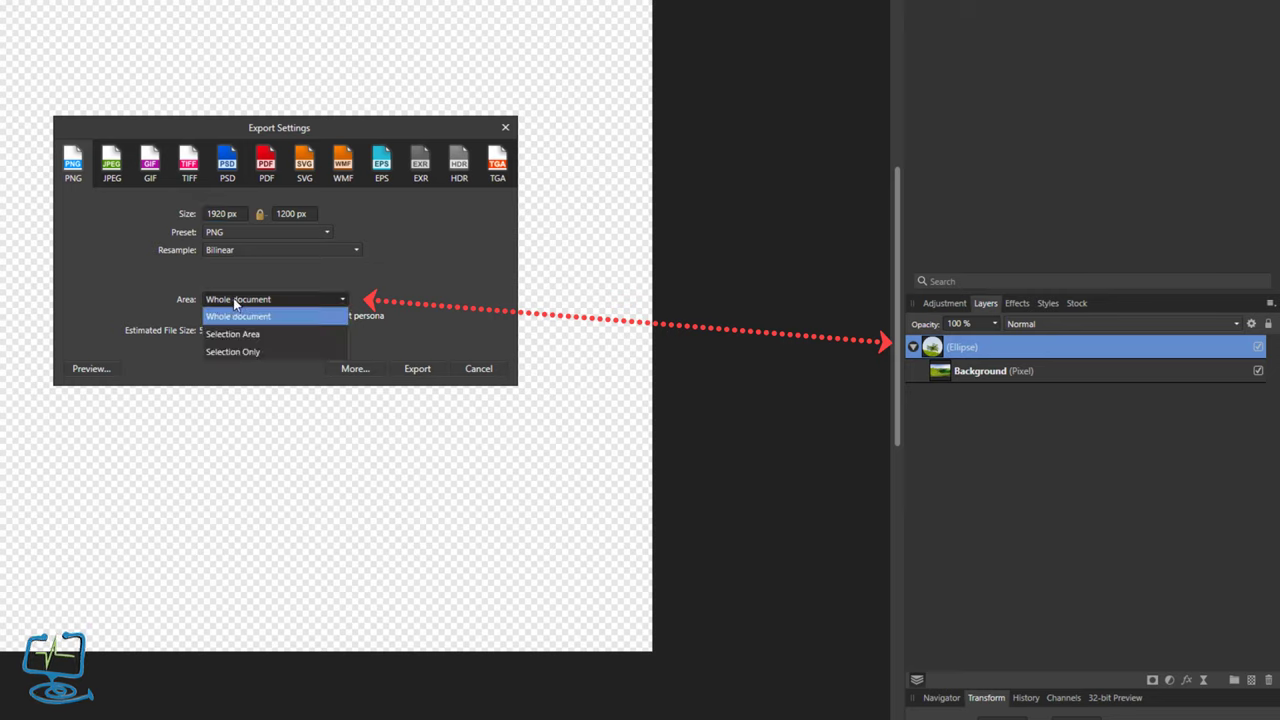
click(231, 352)
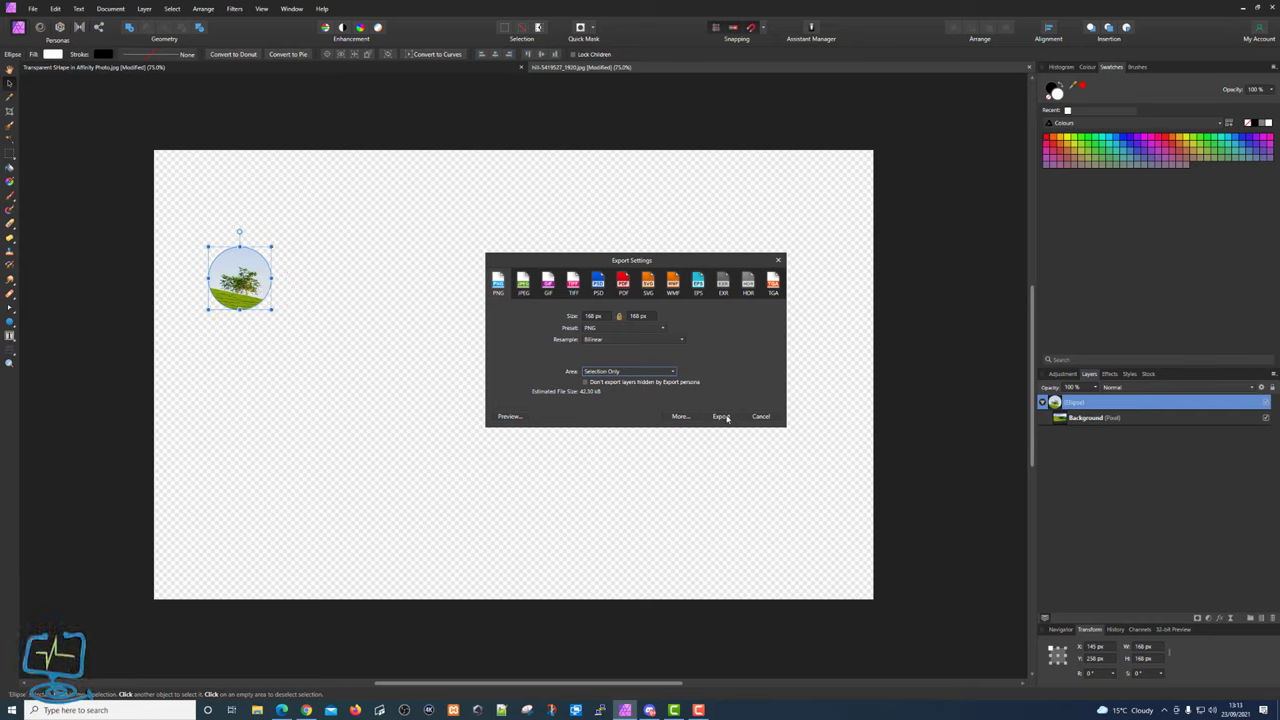
- Save the export as 'layer 1' PNG in the Image Mask Affinity Photo folder
click(727, 418)
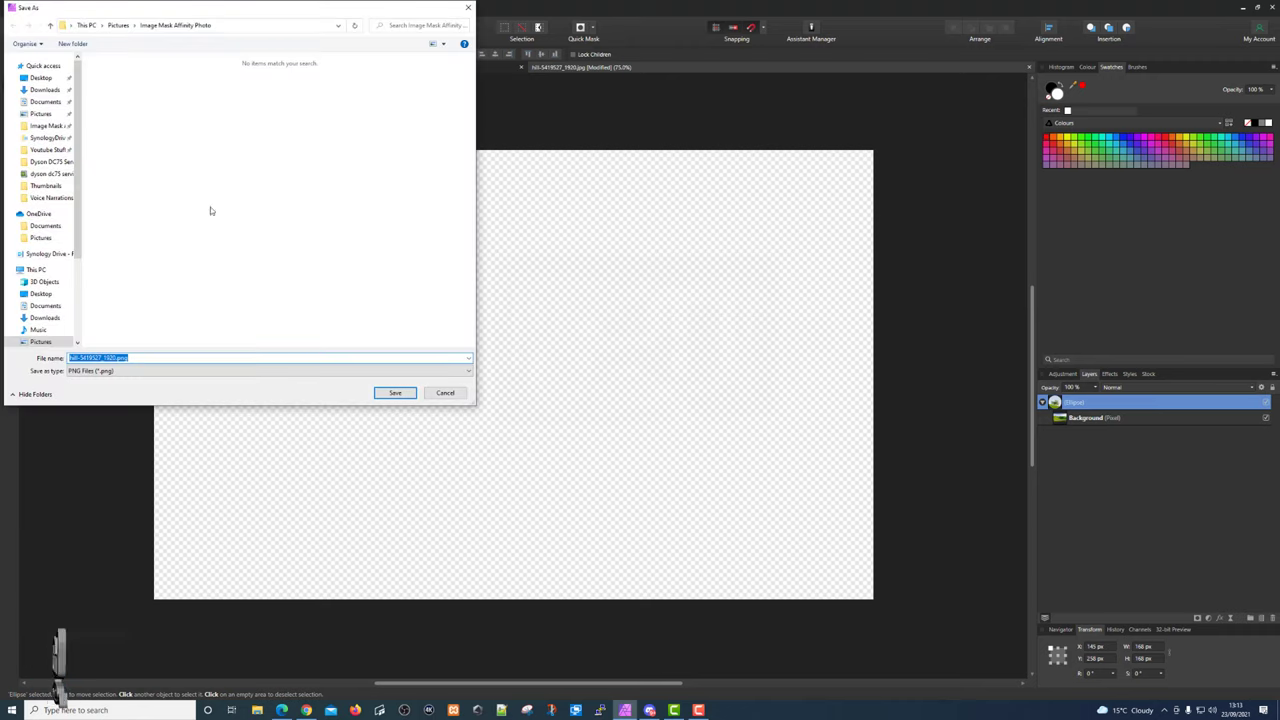
click(107, 357)
double_click(107, 357)
click(107, 357)
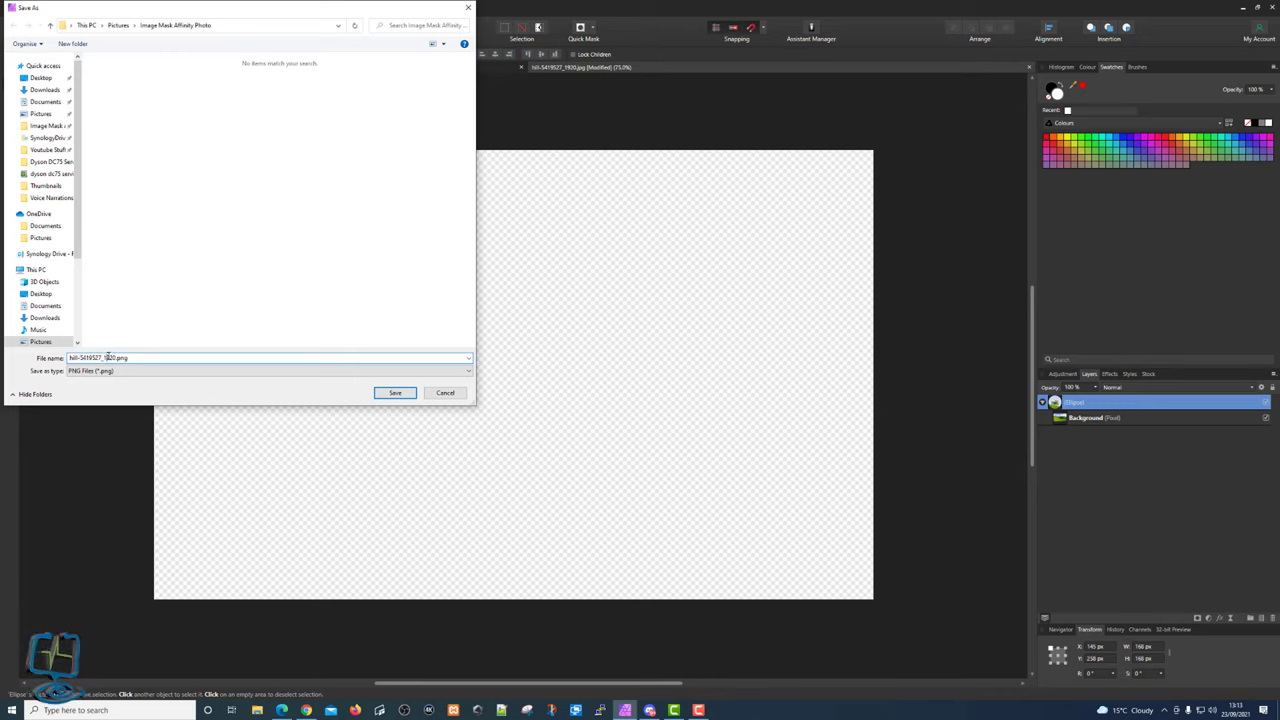
drag(143, 355, 8, 352)
text(layer 1)
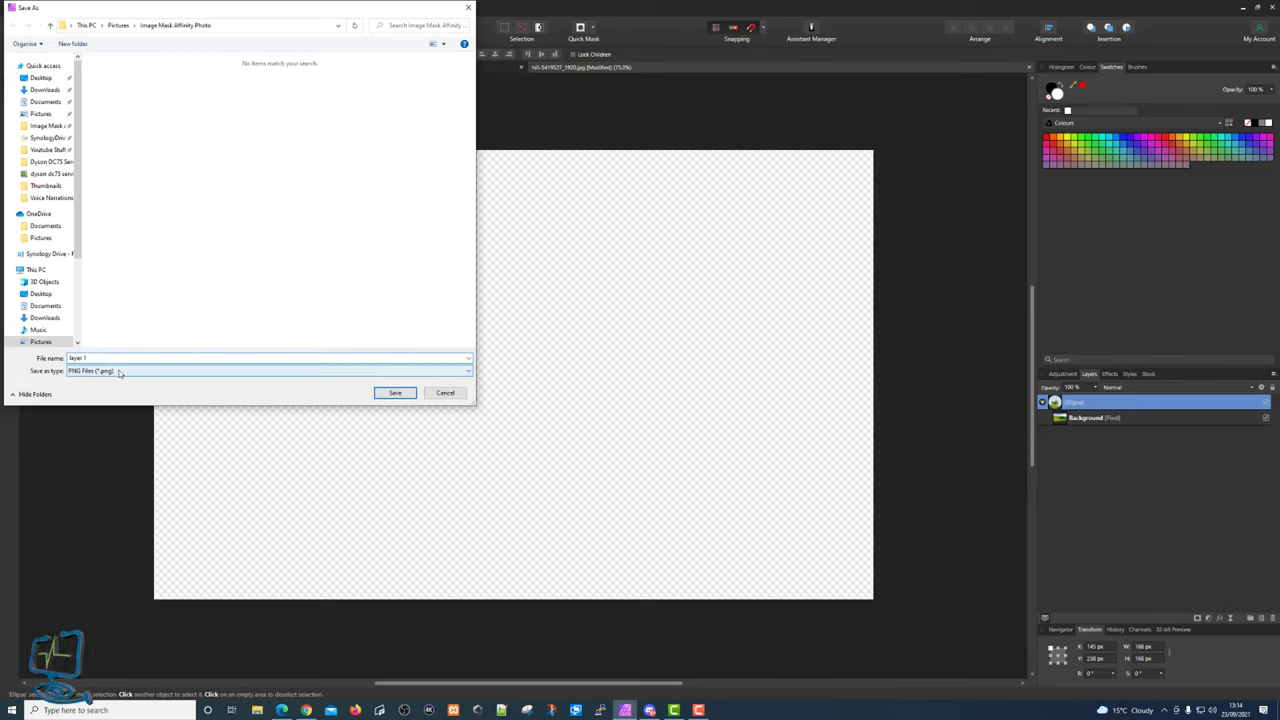
click(396, 393)
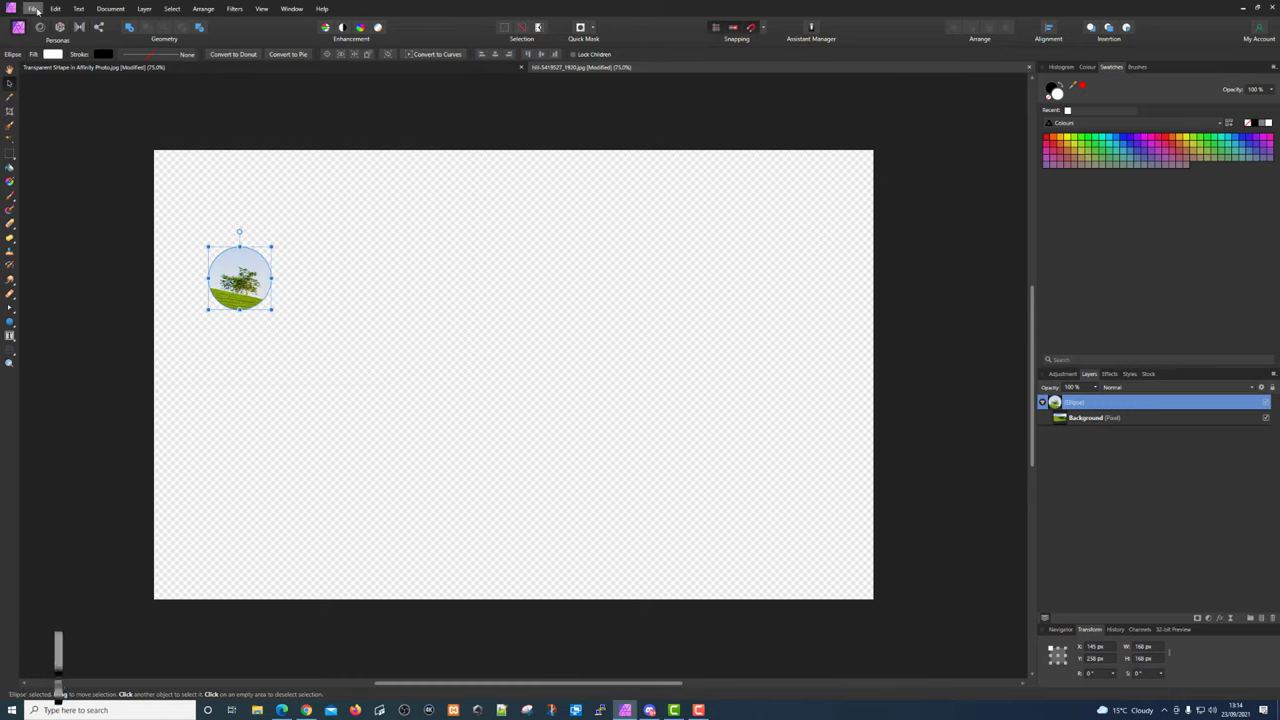
- Preview layer 1.png in the Image Mask Affinity Photo folder, then return to Affinity Photo
click(257, 710)
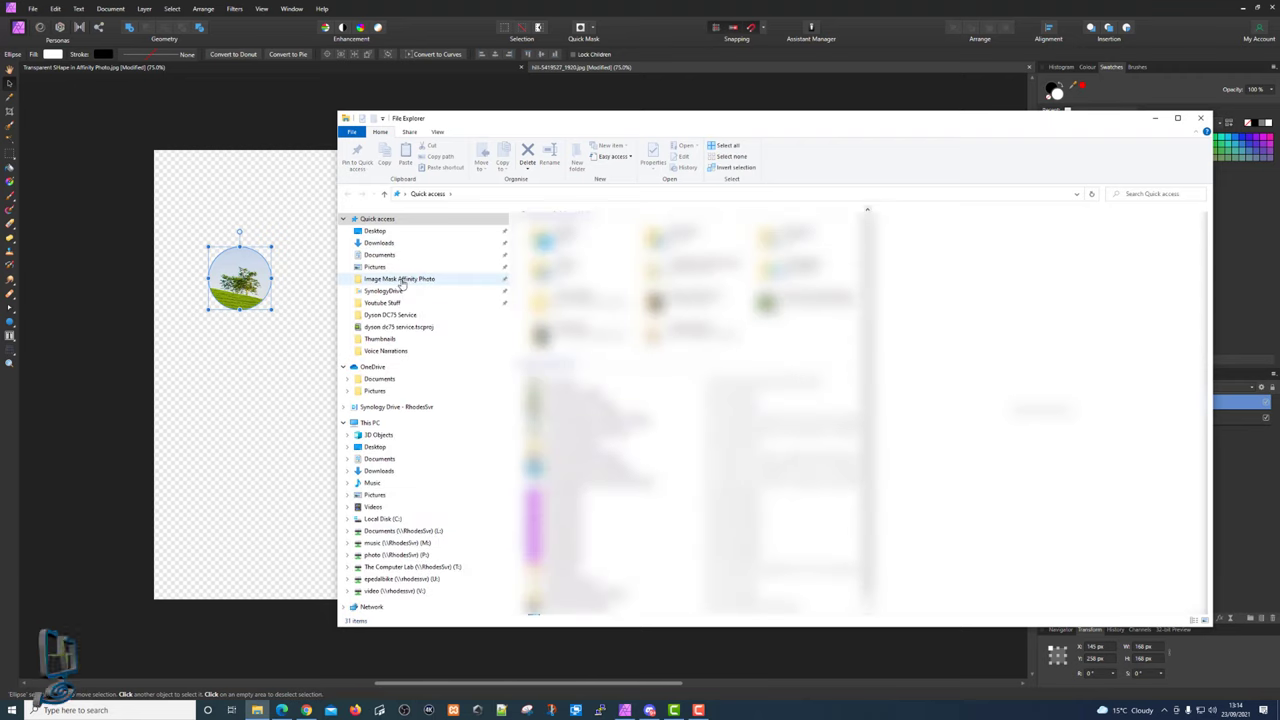
click(400, 278)
click(548, 245)
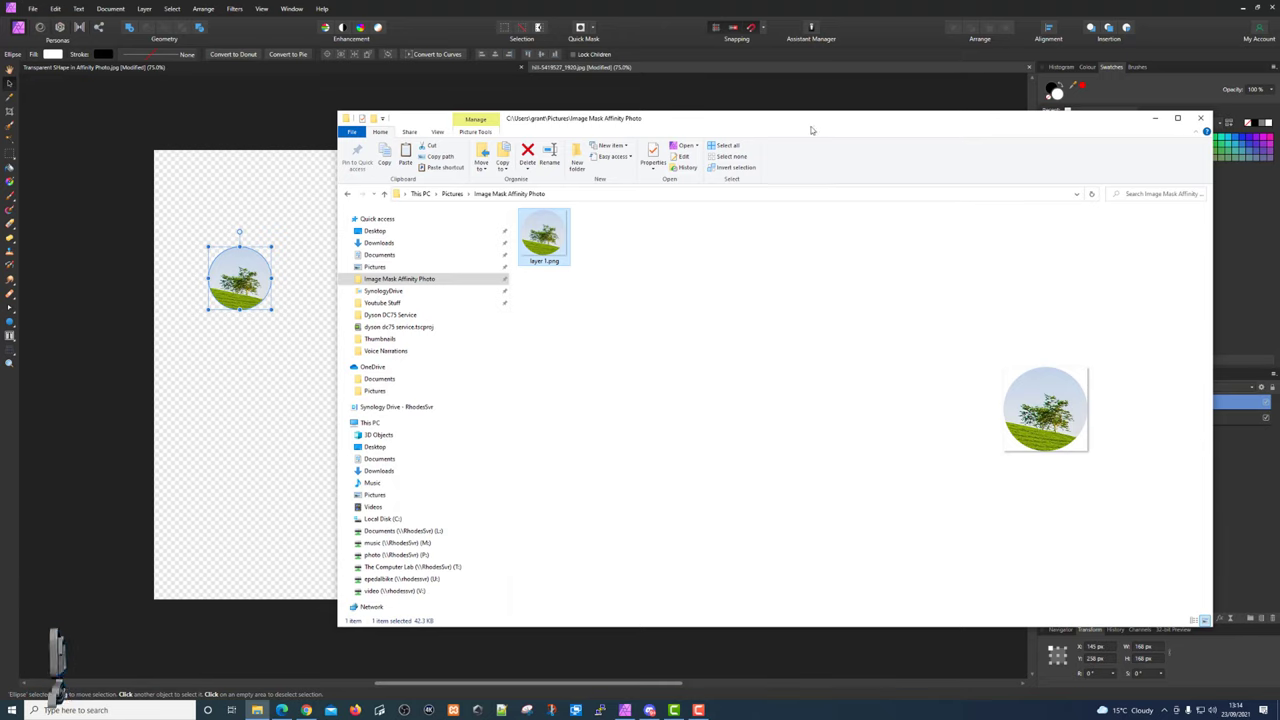
drag(860, 127, 902, 149)
click(505, 50)
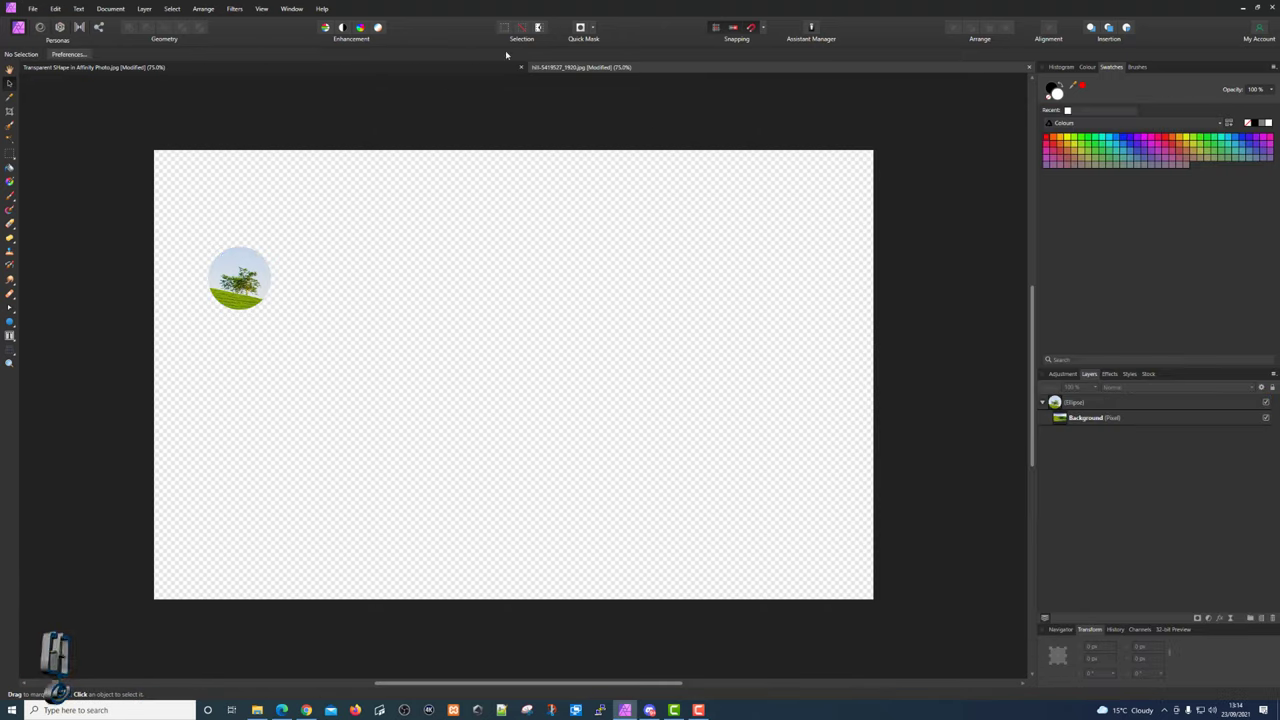
- Create a new 1024 × 600 px document from the WSXGA Web preset
click(32, 8)
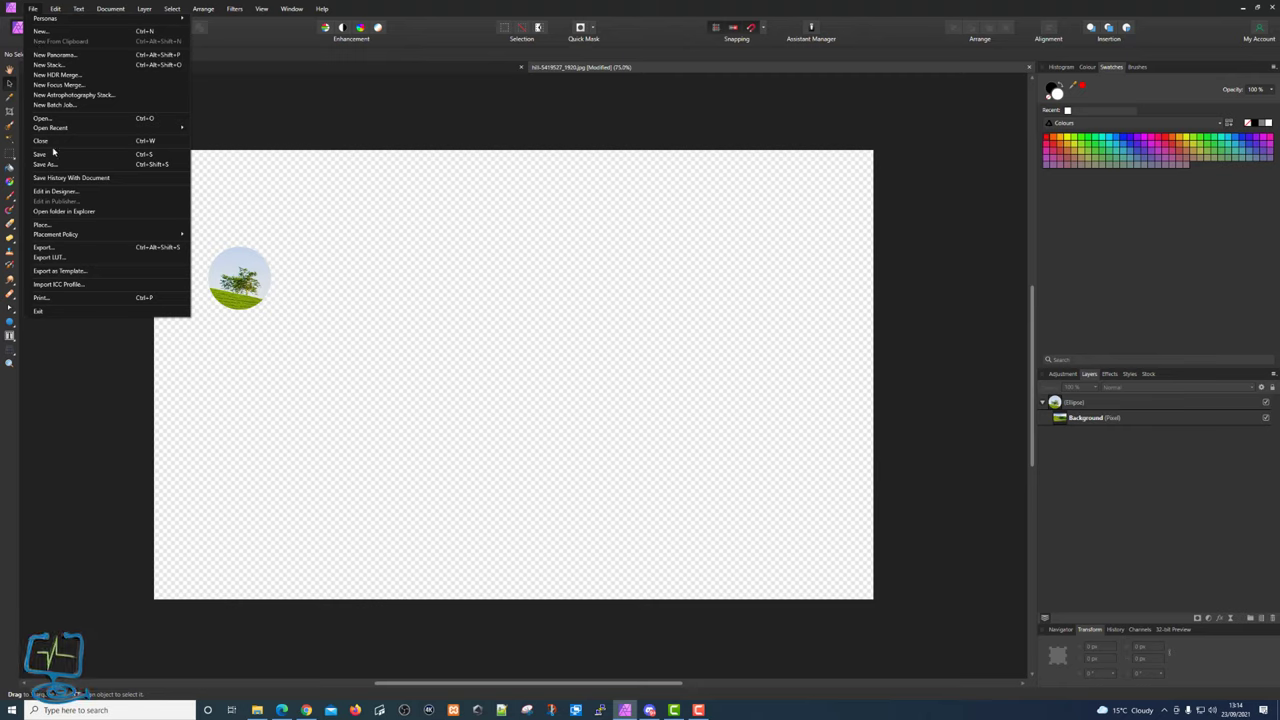
click(40, 31)
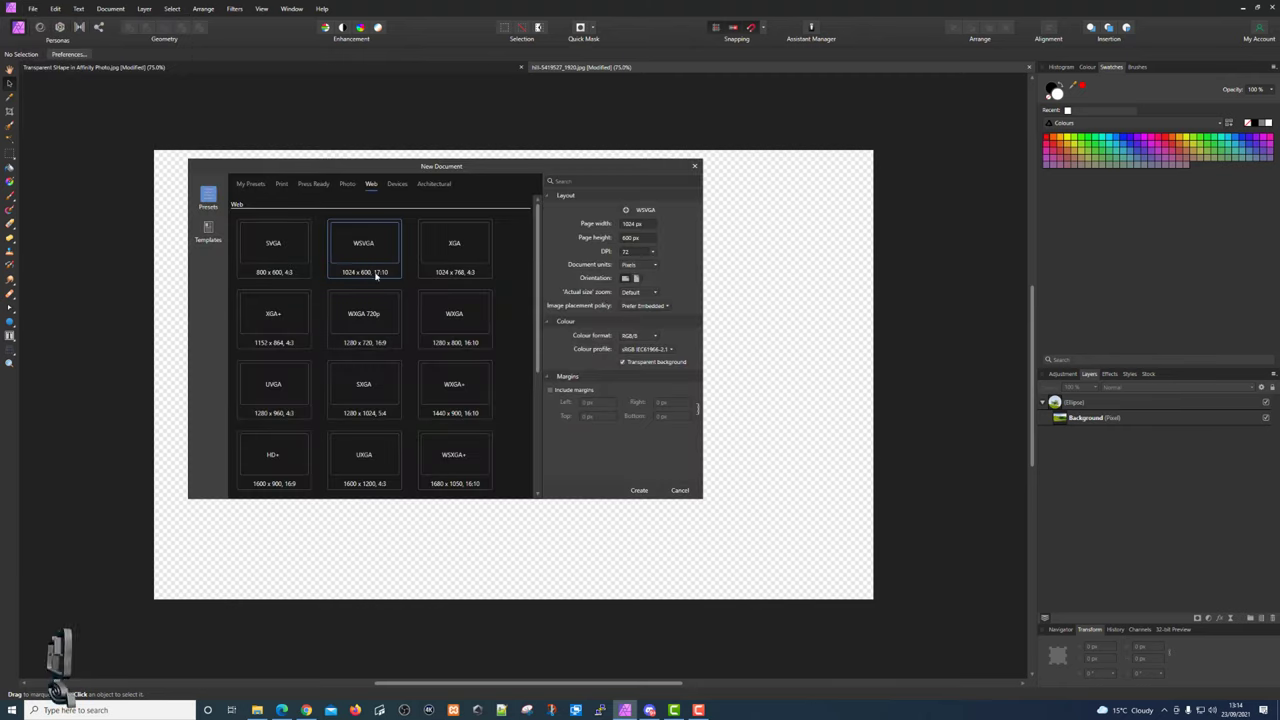
double_click(372, 241)
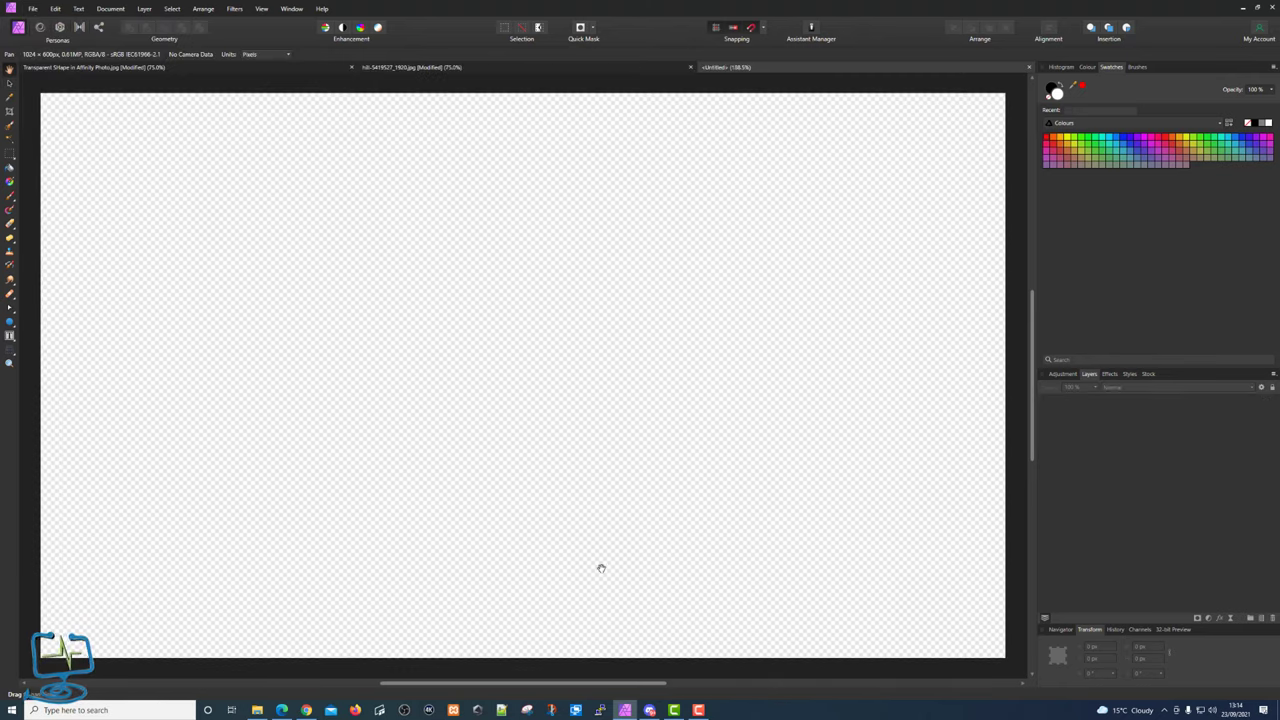
click(257, 710)
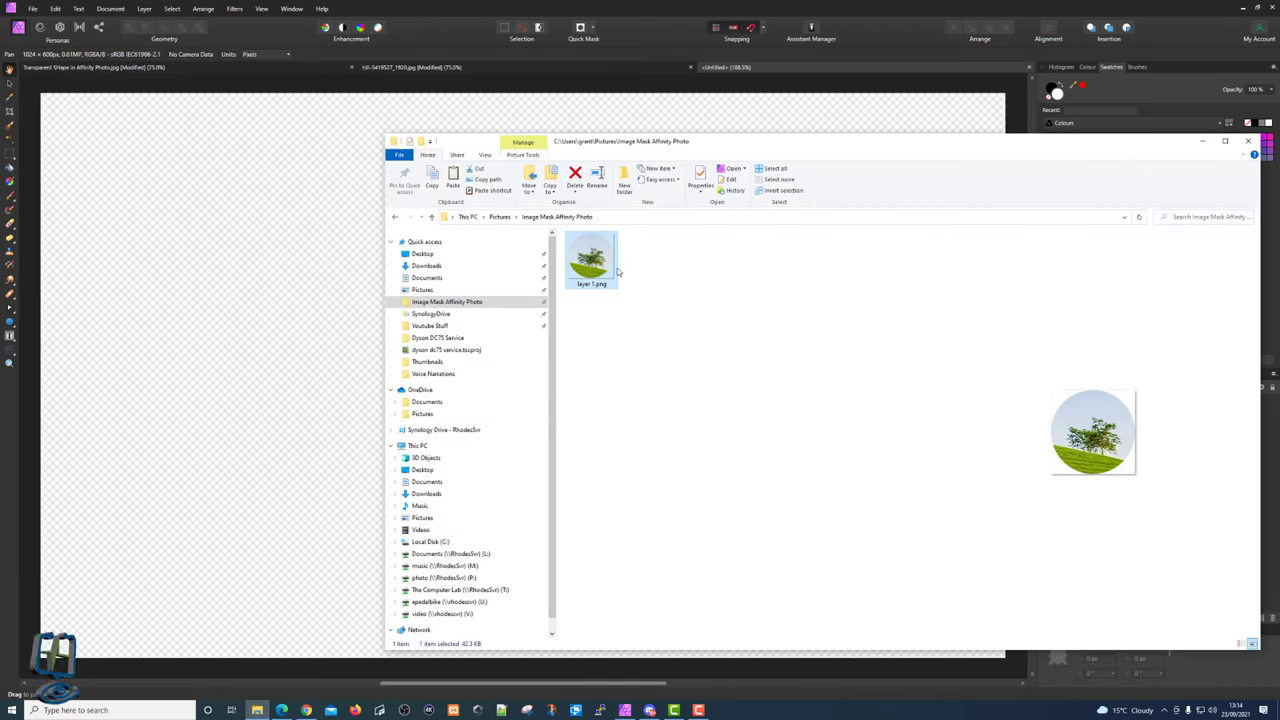
click(243, 163)
- Flood-fill the whole new canvas with solid blue
click(10, 167)
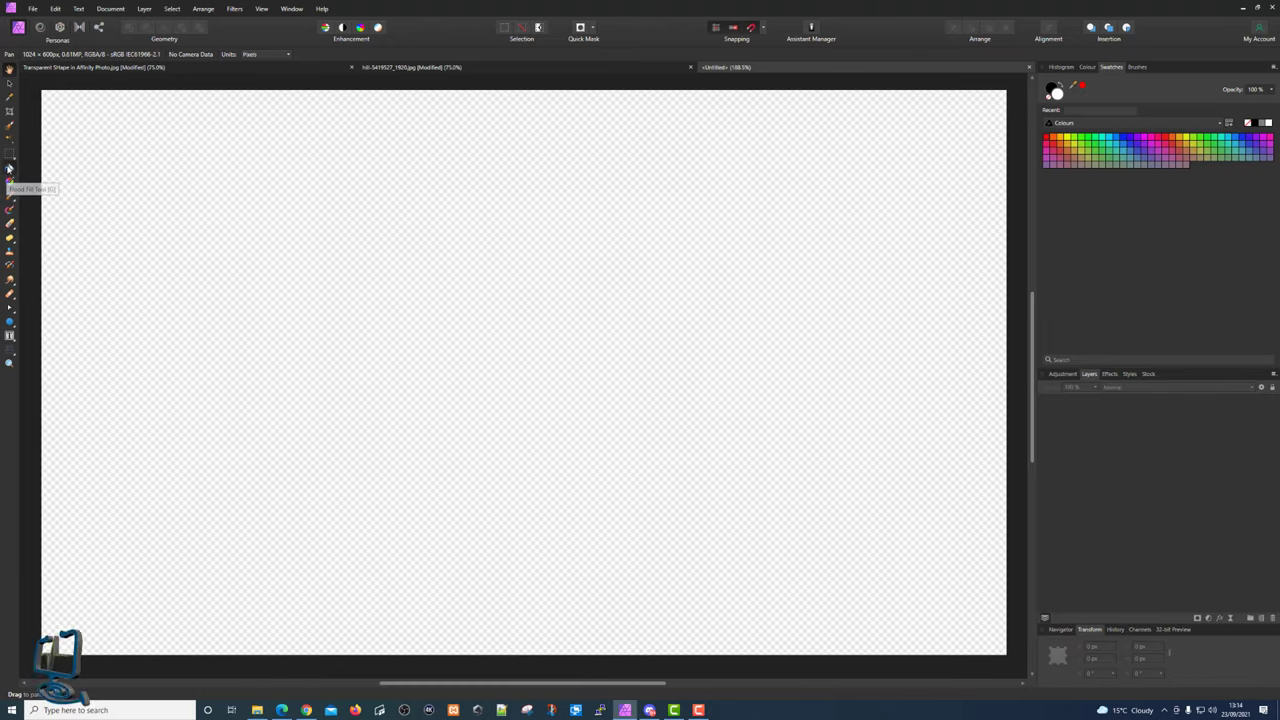
click(1129, 146)
click(848, 212)
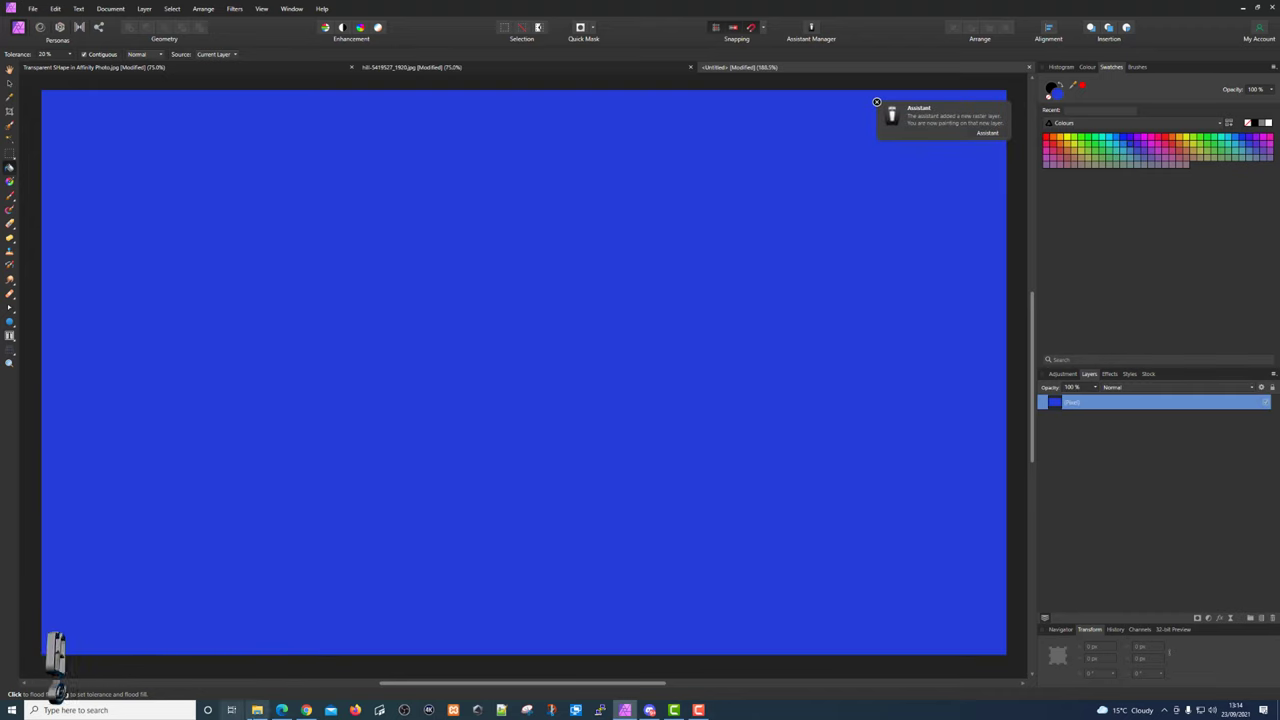
click(262, 712)
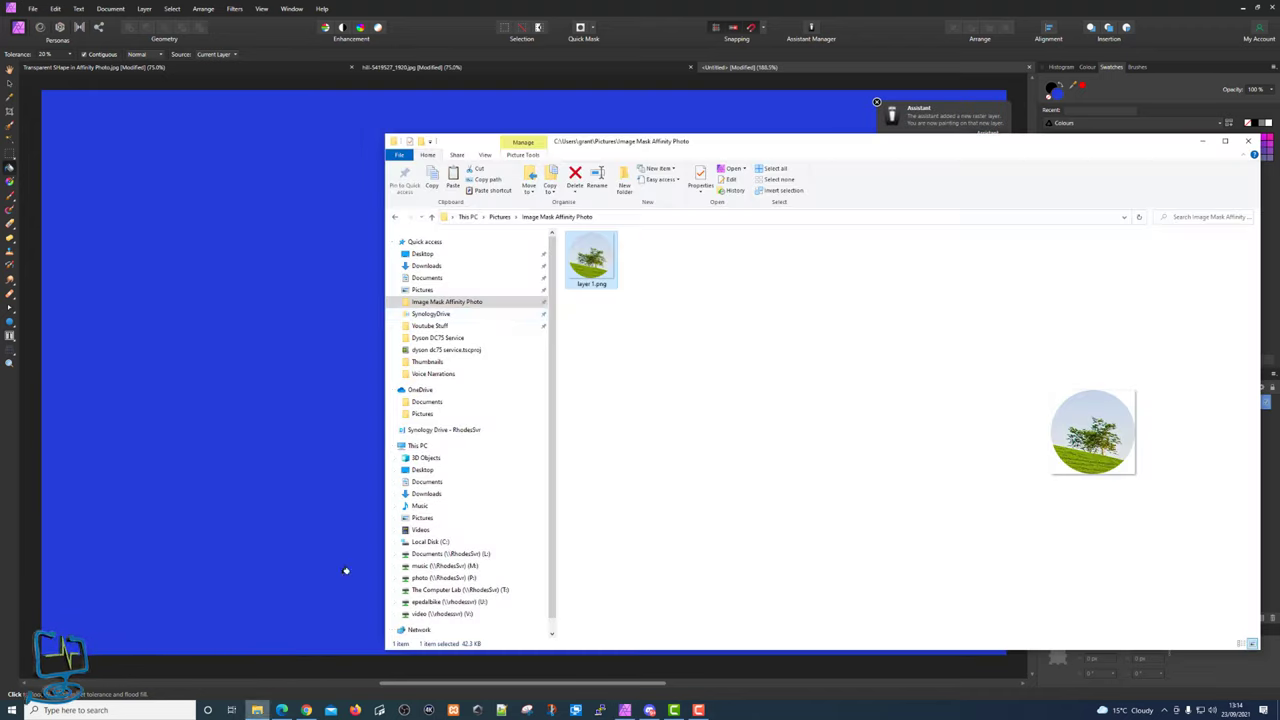
- Drop layer 1.png from Explorer into the blue document as a 58 × 58 px circle, lower-right corner
click(583, 268)
drag(583, 268, 224, 349)
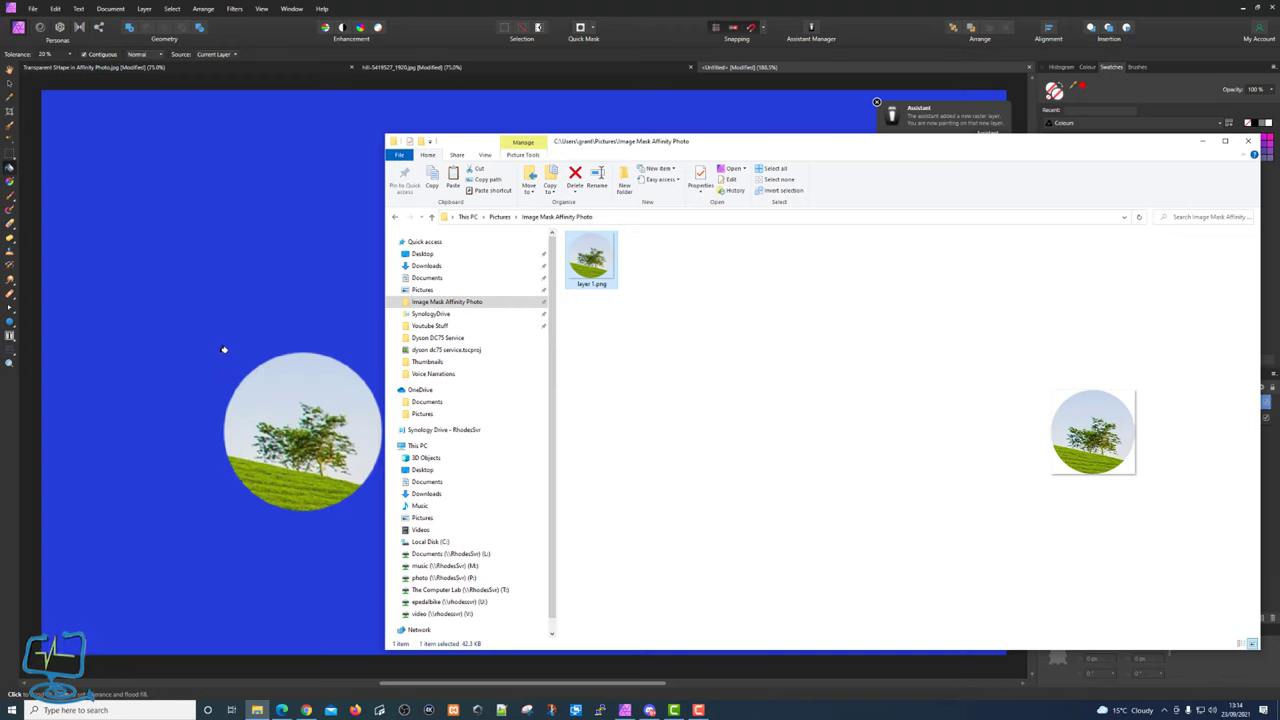
click(10, 88)
drag(382, 352, 324, 388)
drag(305, 432, 945, 598)
click(656, 593)
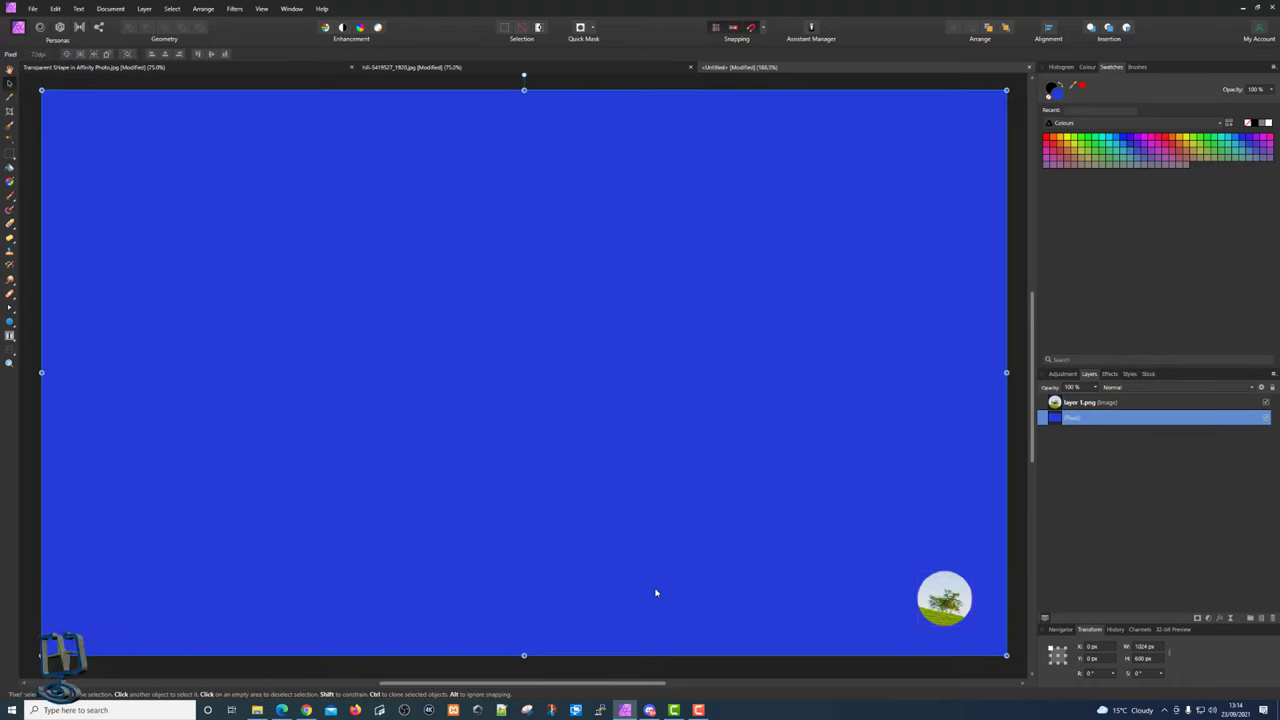